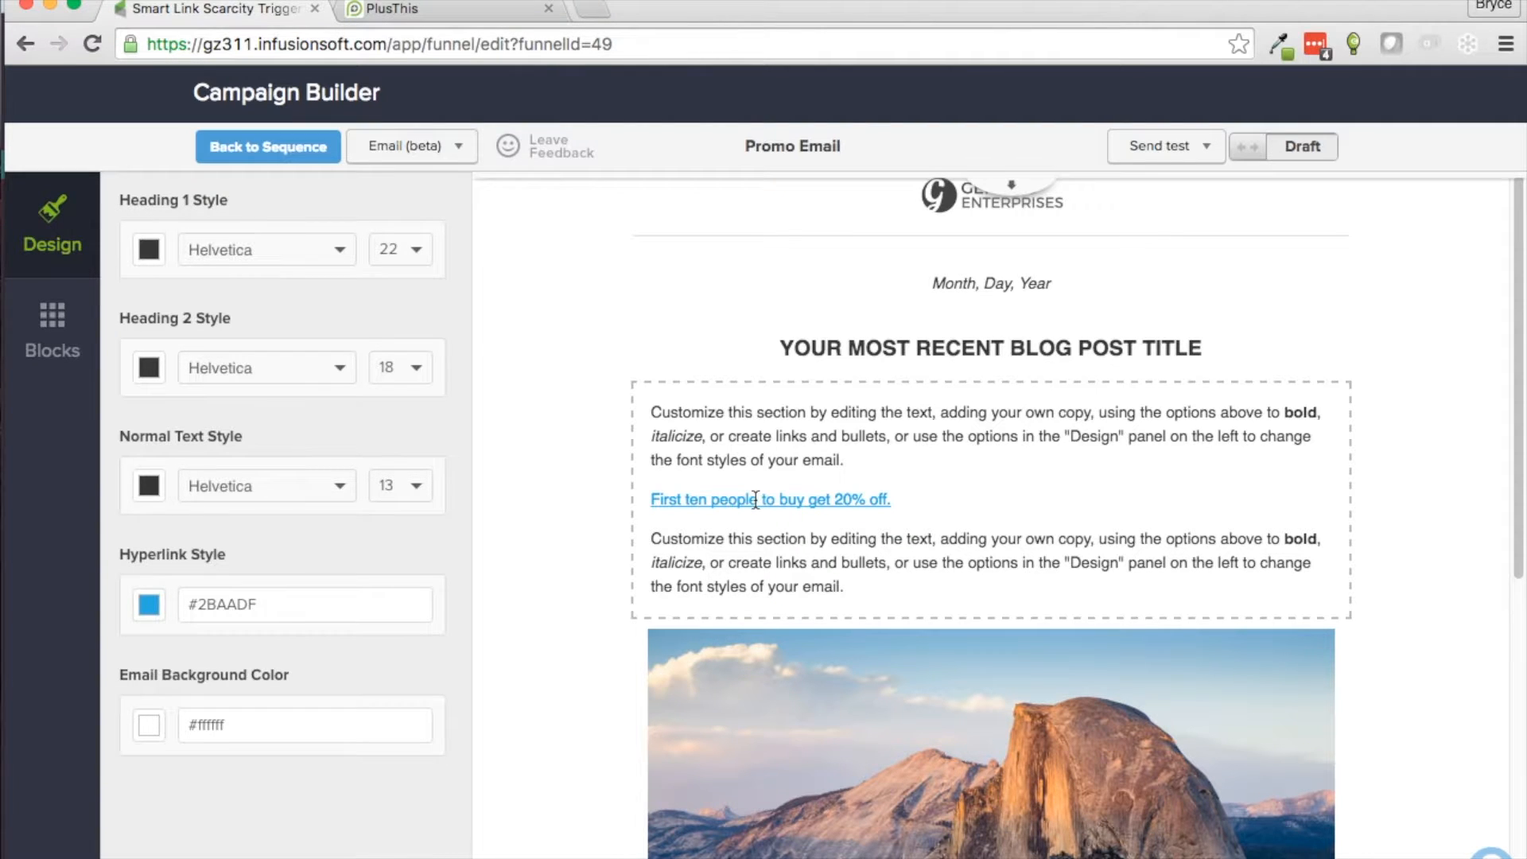
Step: Leave the Promo Email and its Smart Link sequence to return to the campaign overview
{"action": "left_click", "coordinate": [263, 147]}
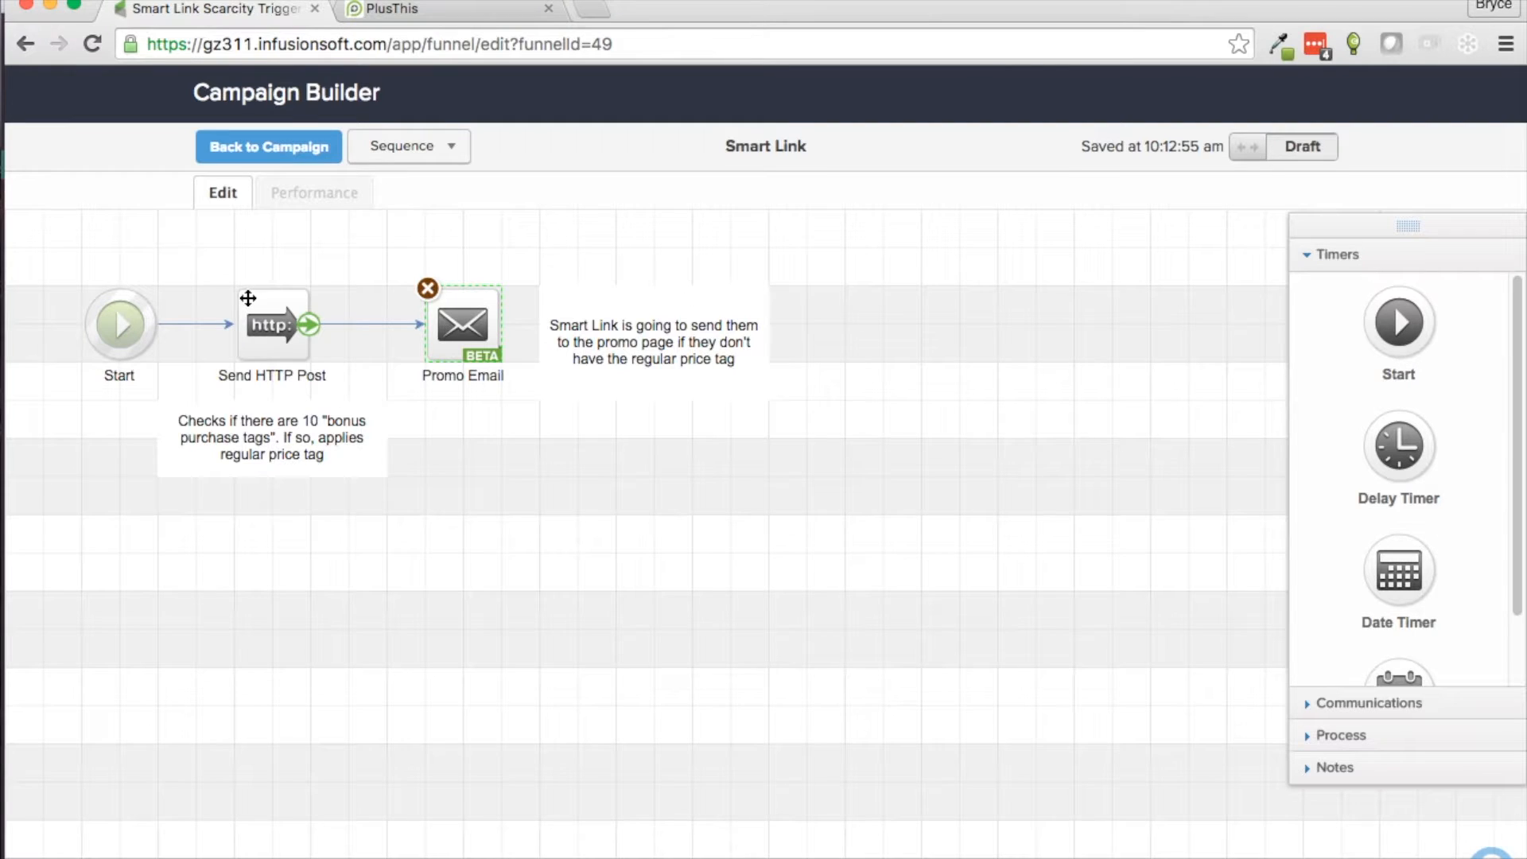
{"action": "left_click", "coordinate": [269, 147]}
{"action": "left_click", "coordinate": [281, 525]}
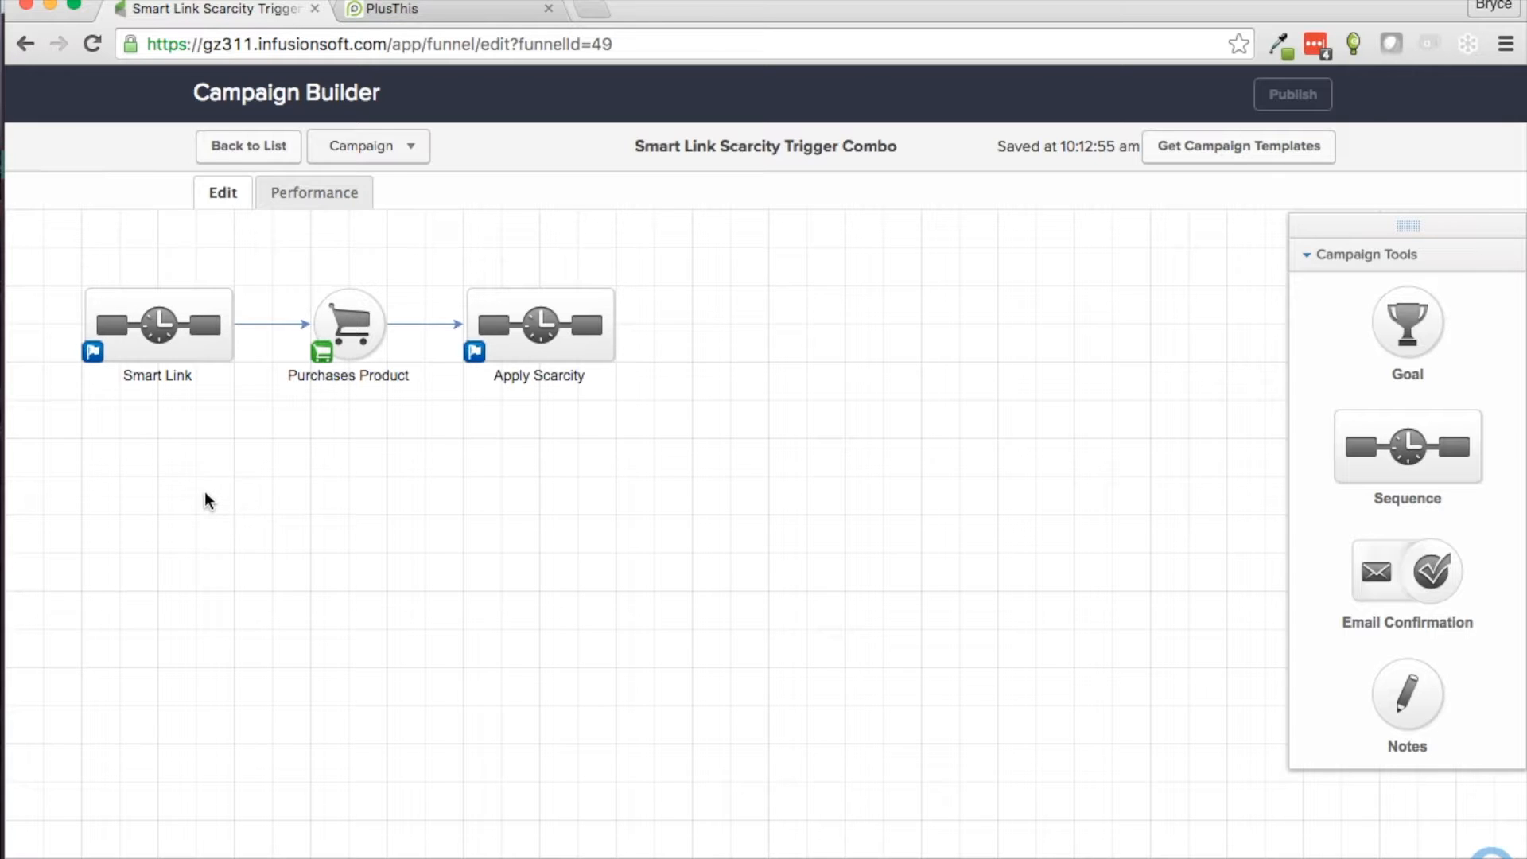
Step: Review the Smart Link sequence and the discount link in its Promo Email, ending back at the campaign overview
{"action": "double_click", "coordinate": [133, 341]}
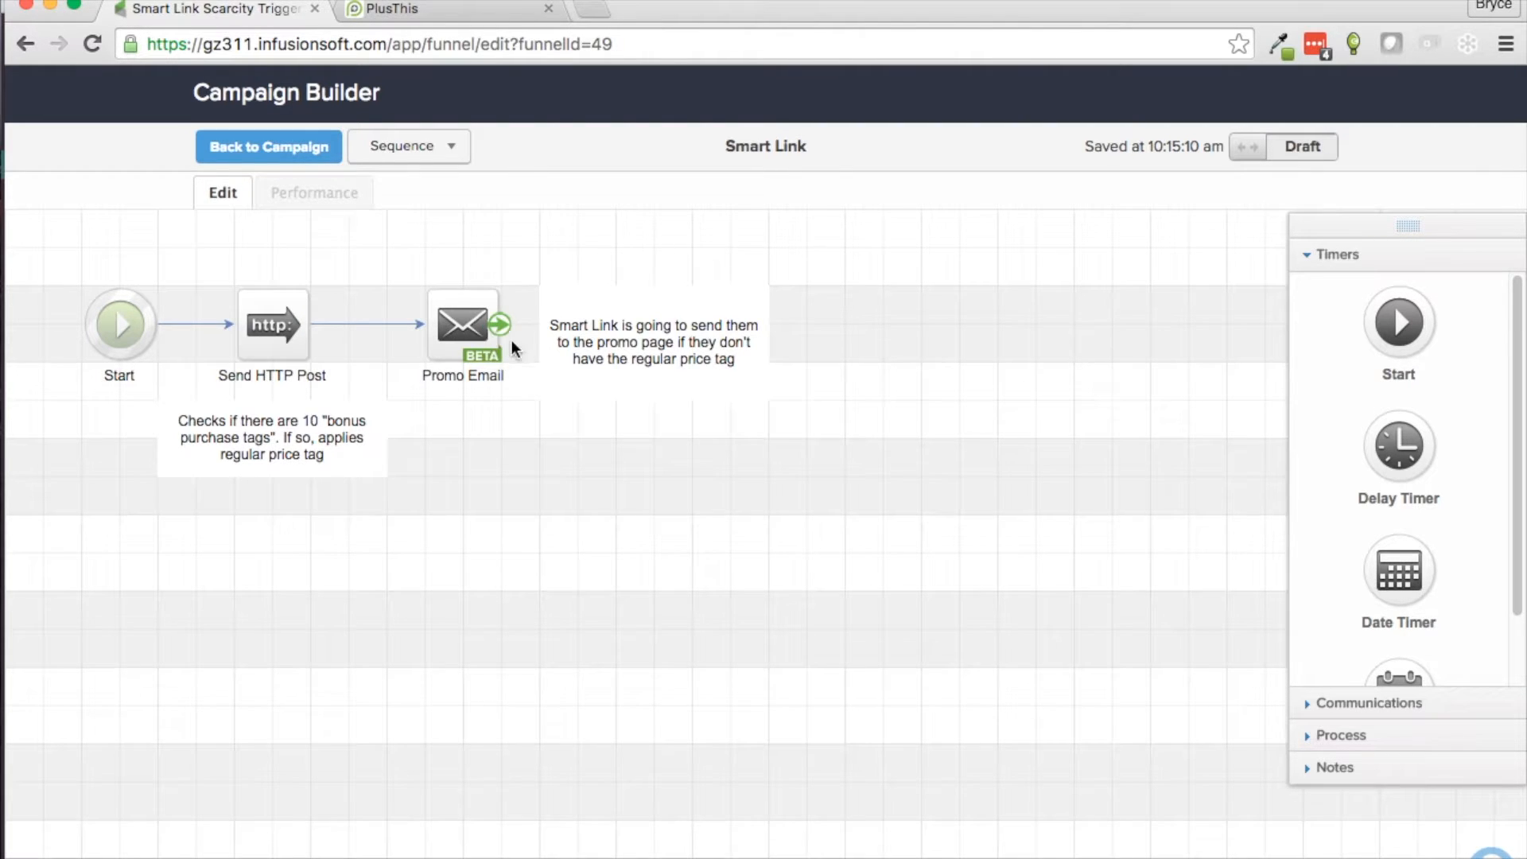
{"action": "double_click", "coordinate": [469, 331]}
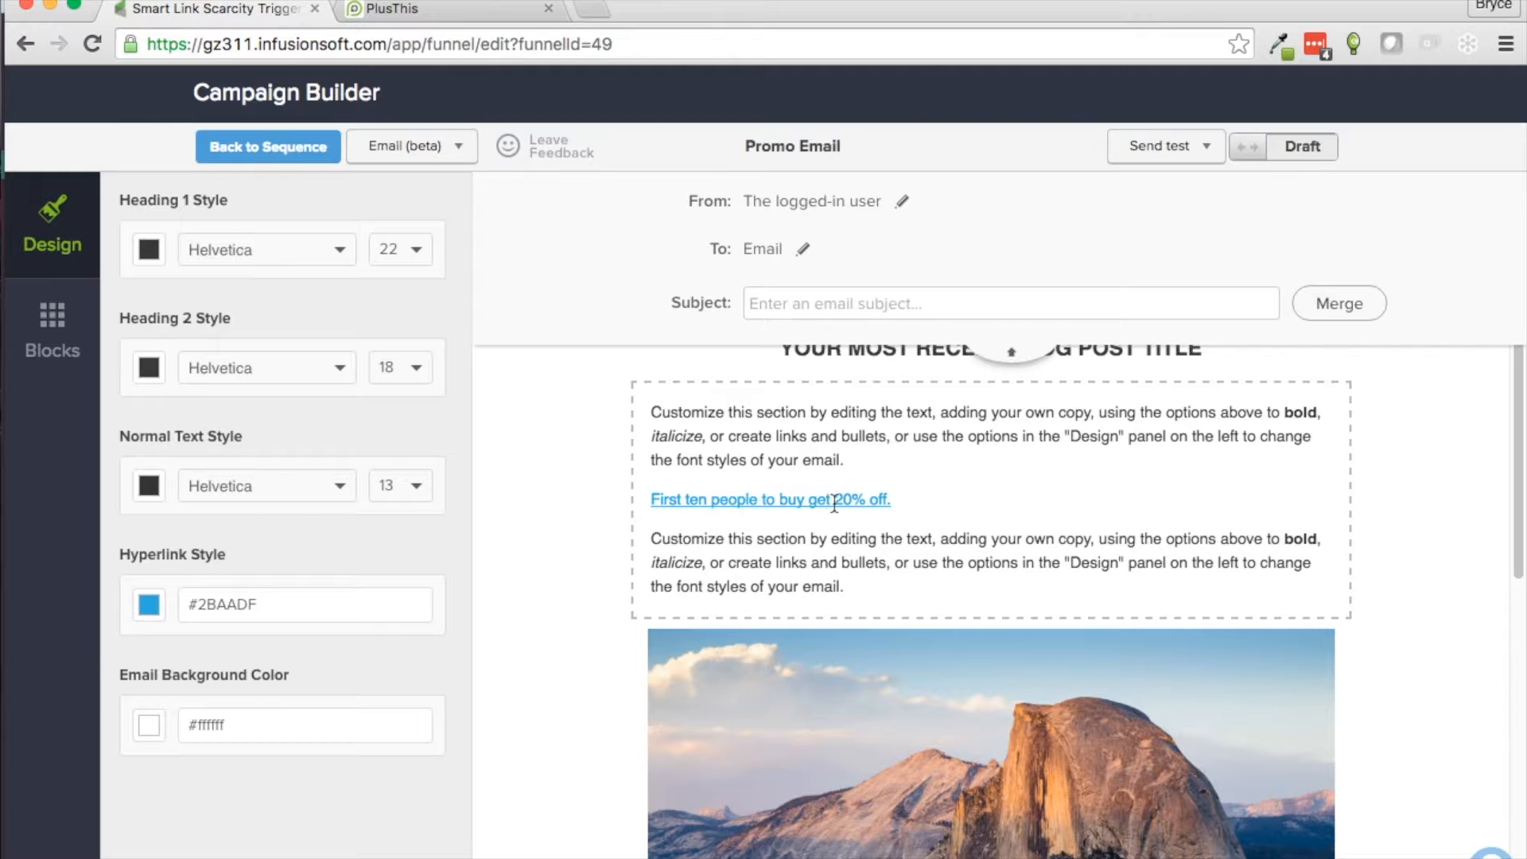
{"action": "left_click", "coordinate": [306, 153]}
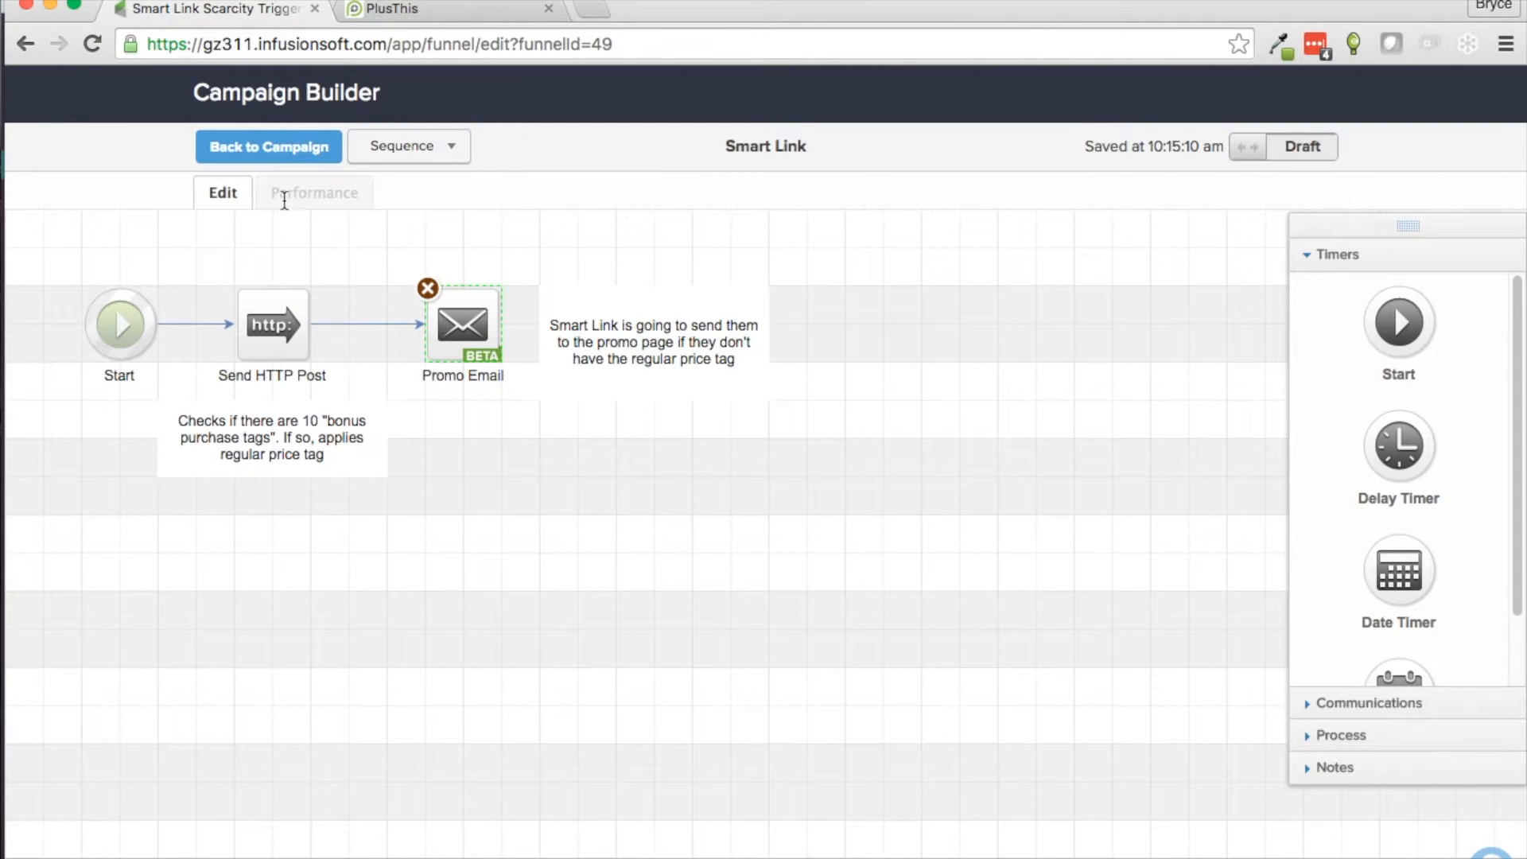
{"action": "left_click", "coordinate": [261, 164]}
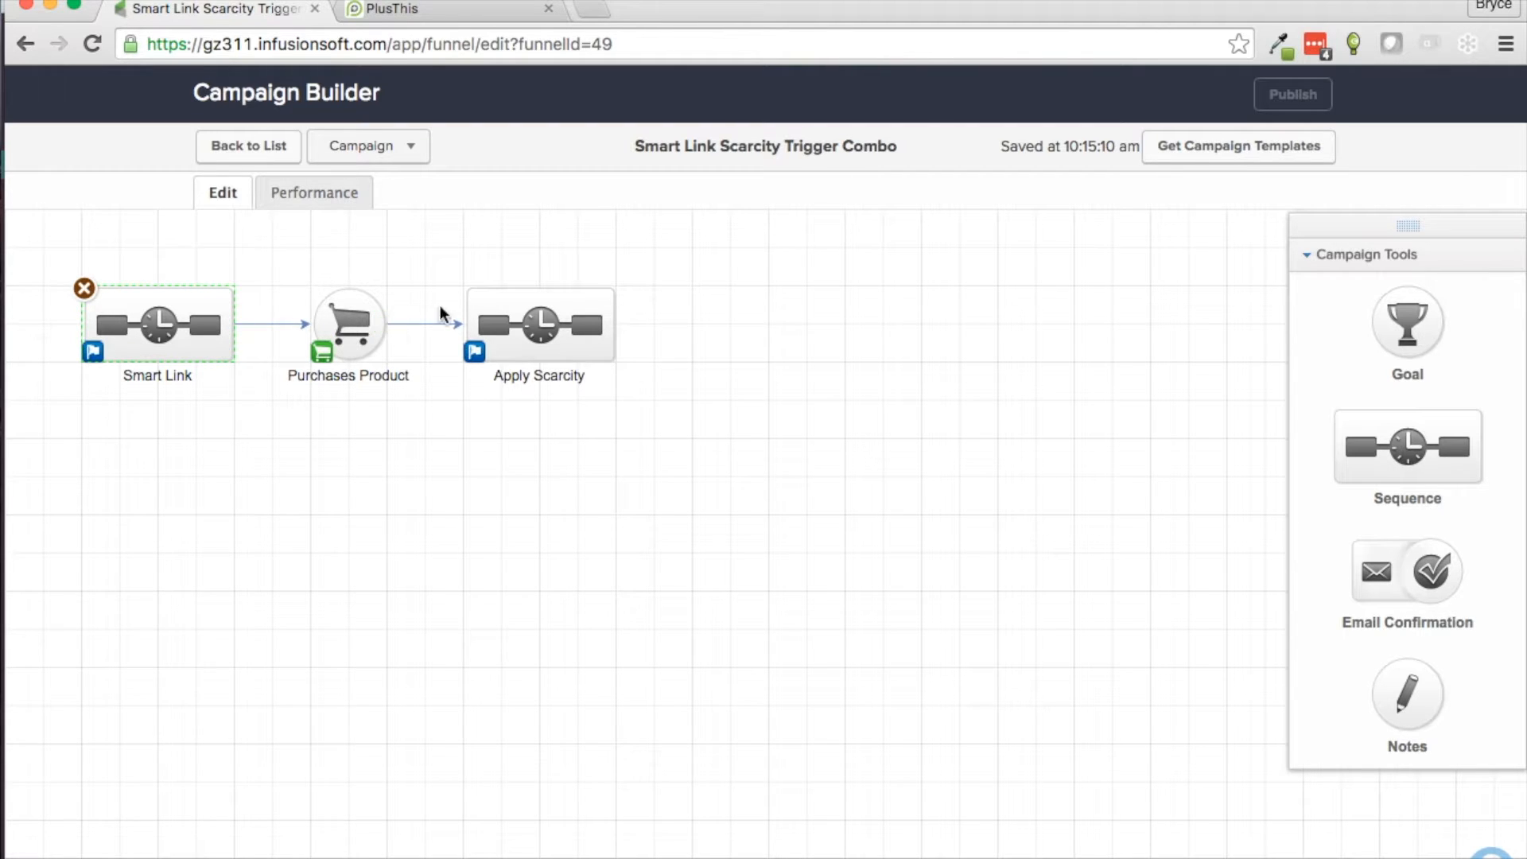
Step: View the contents of the Apply Scarcity sequence and the Smart Link sequence, returning to the campaign overview
{"action": "double_click", "coordinate": [517, 328]}
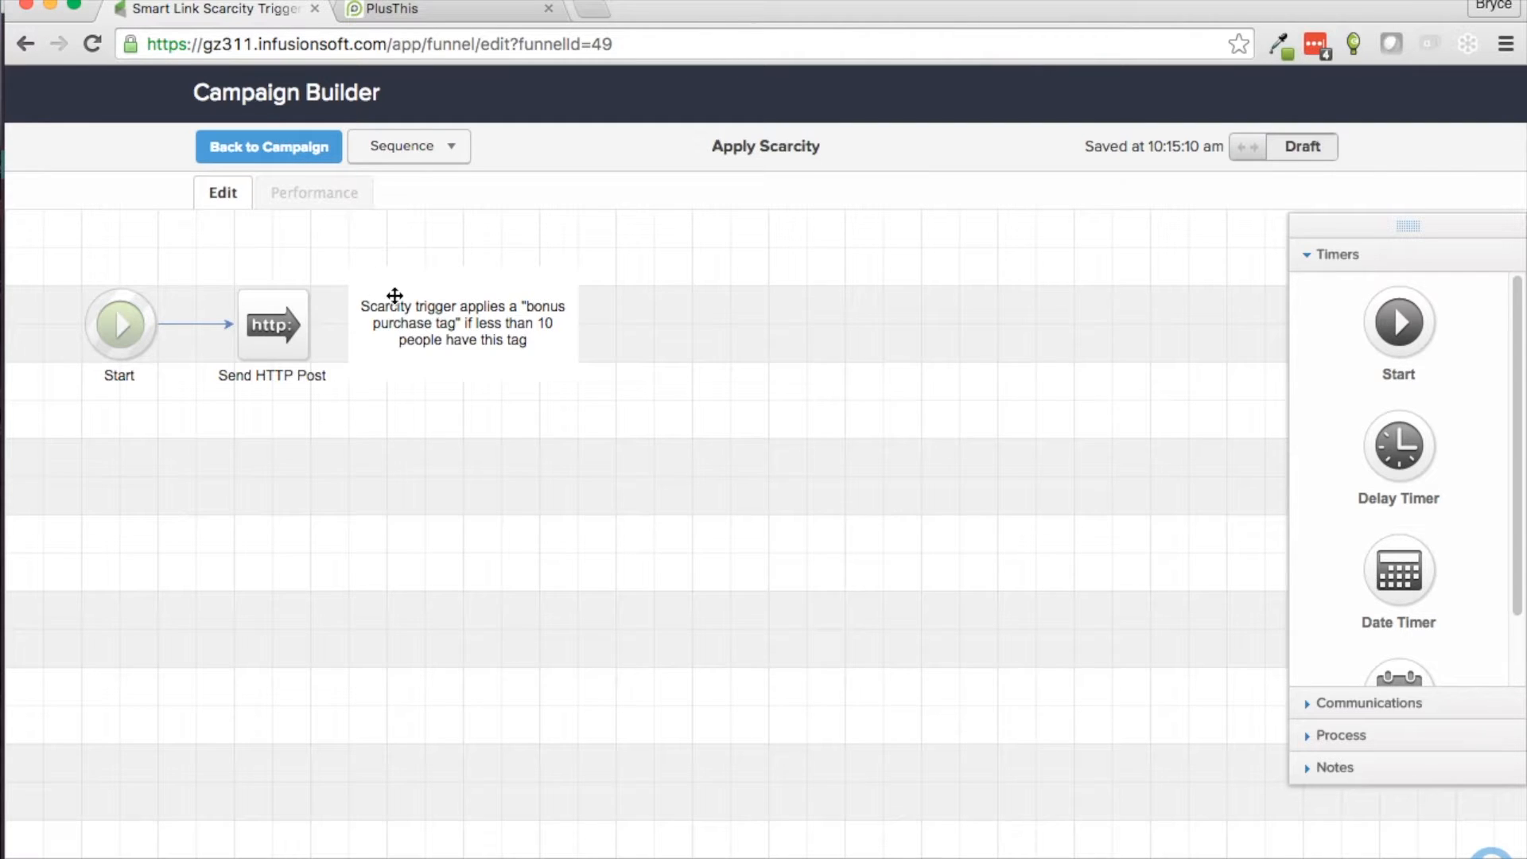
{"action": "left_click", "coordinate": [270, 152]}
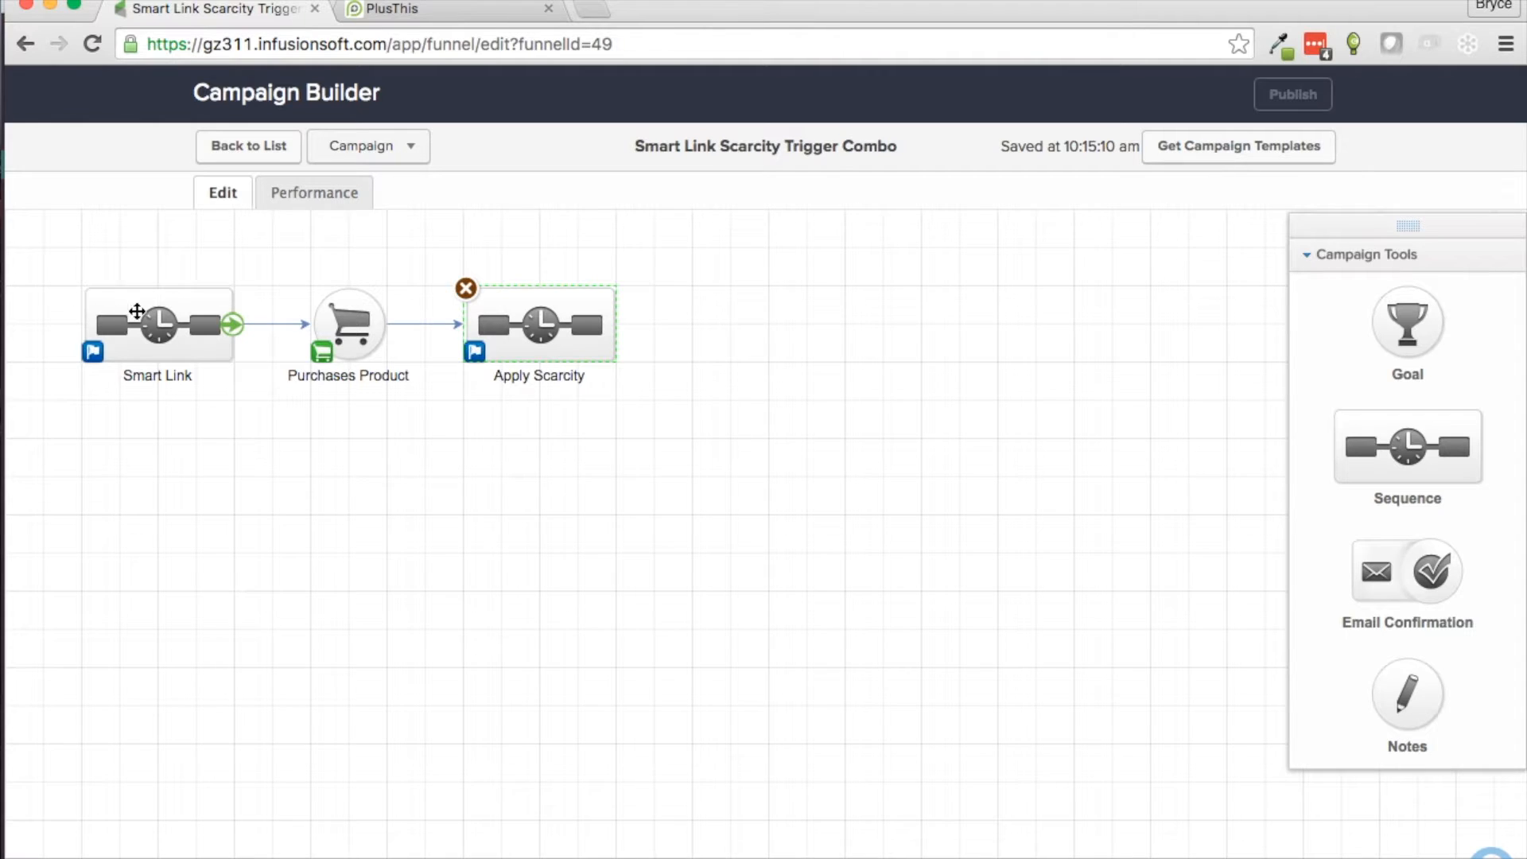
{"action": "double_click", "coordinate": [138, 313]}
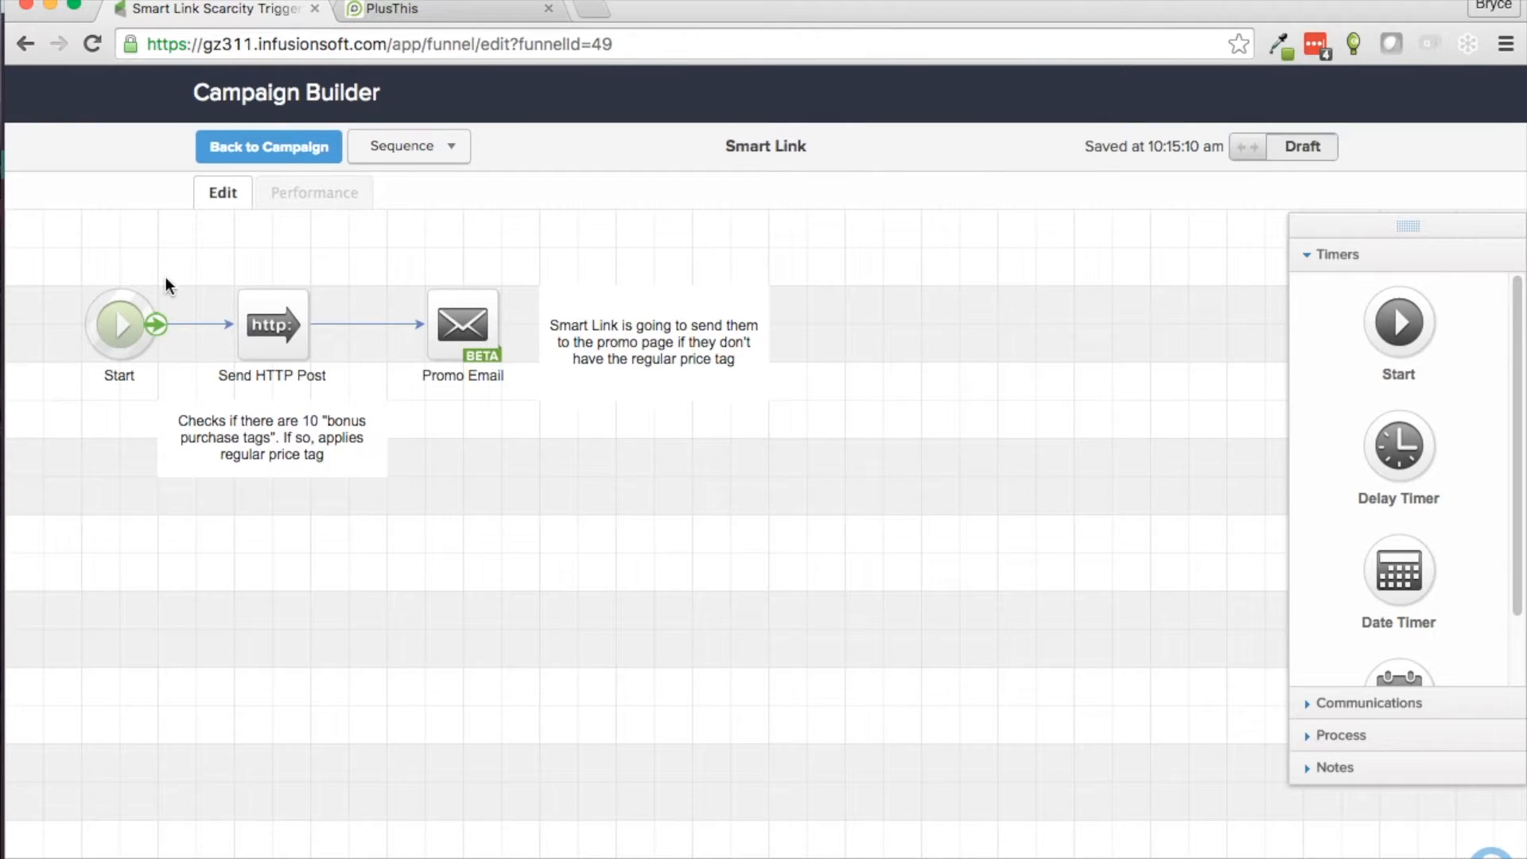
{"action": "left_click", "coordinate": [269, 146]}
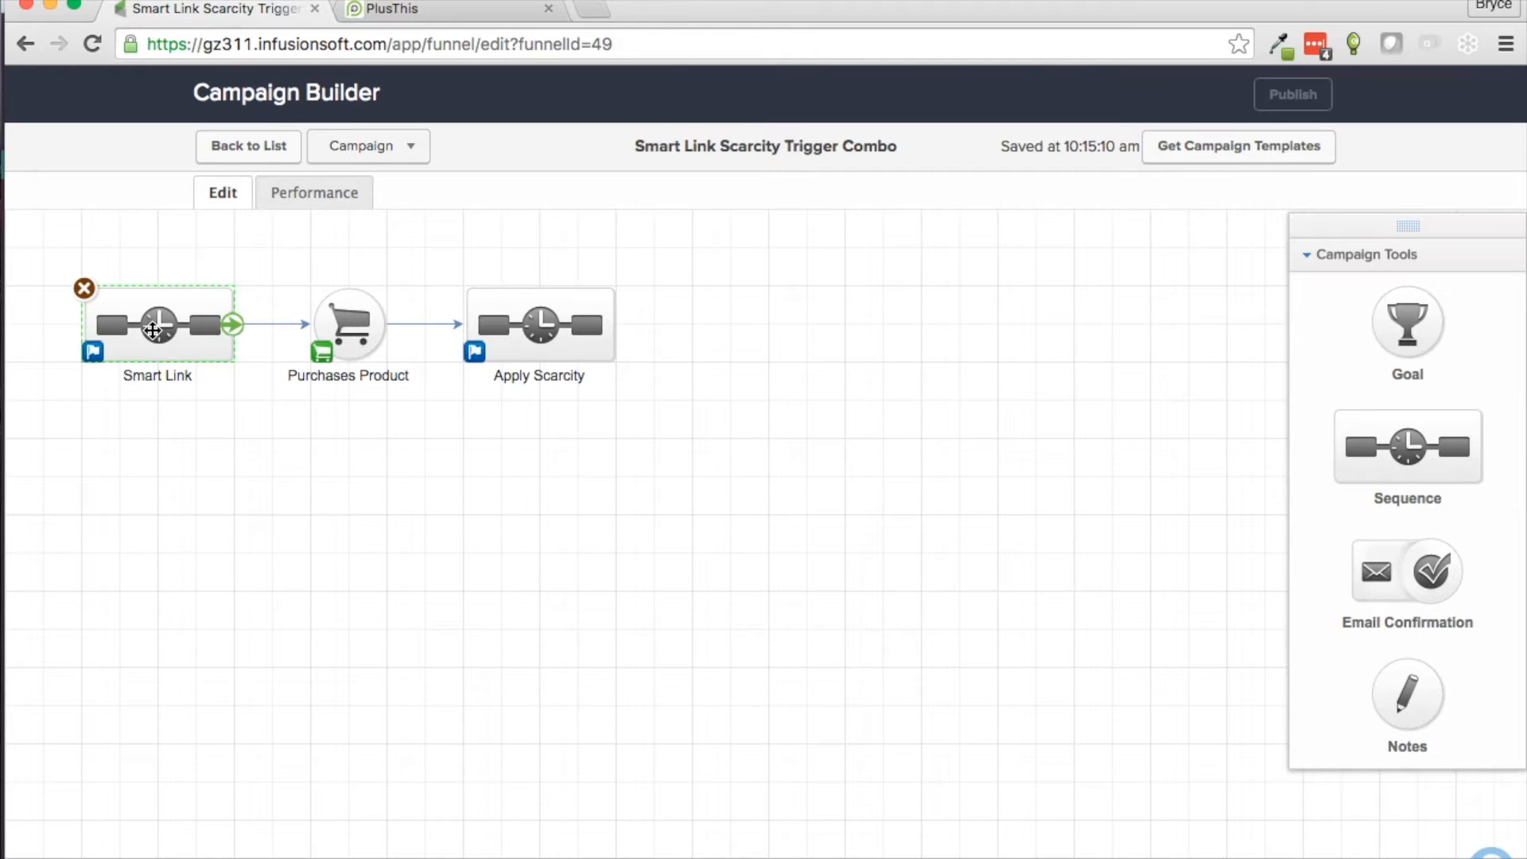
Step: Examine the Smart Link sequence's HTTP post note and the Promo Email's "First ten people to buy get 20% off" link
{"action": "double_click", "coordinate": [159, 339]}
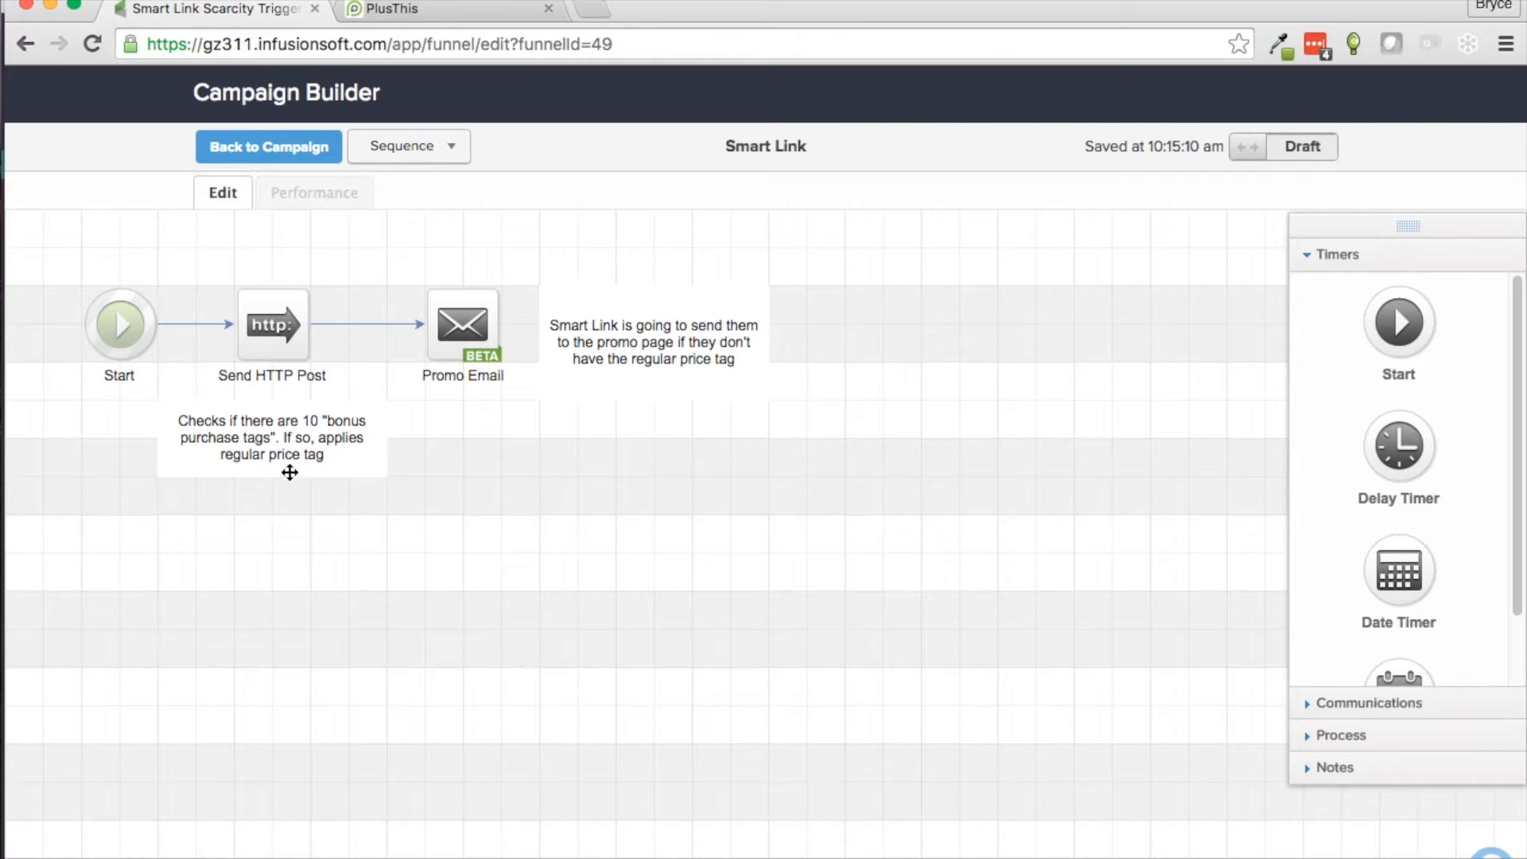
{"action": "double_click", "coordinate": [458, 330]}
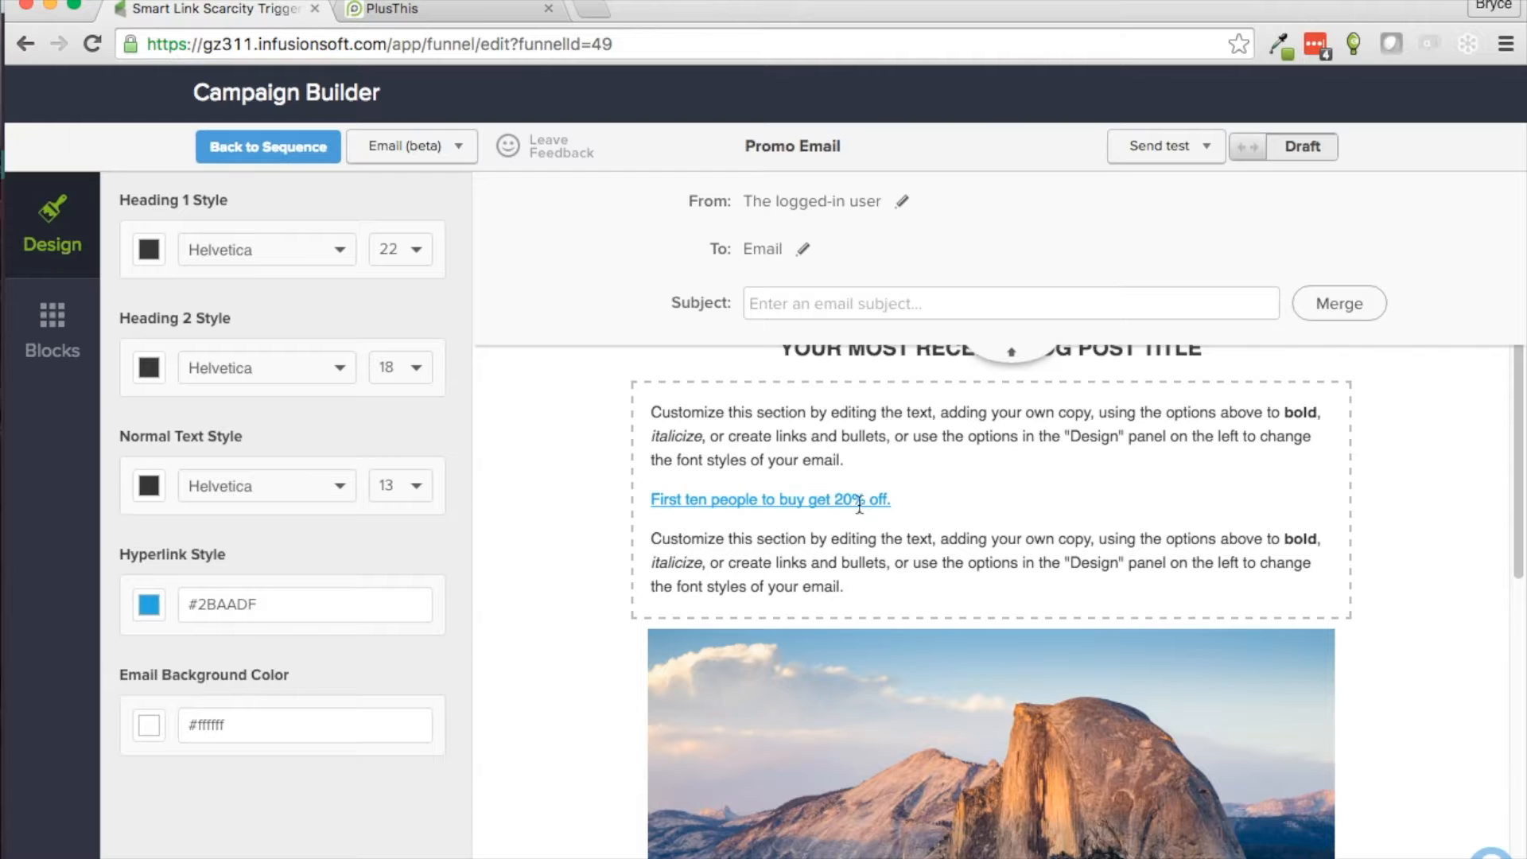
{"action": "left_click", "coordinate": [246, 150]}
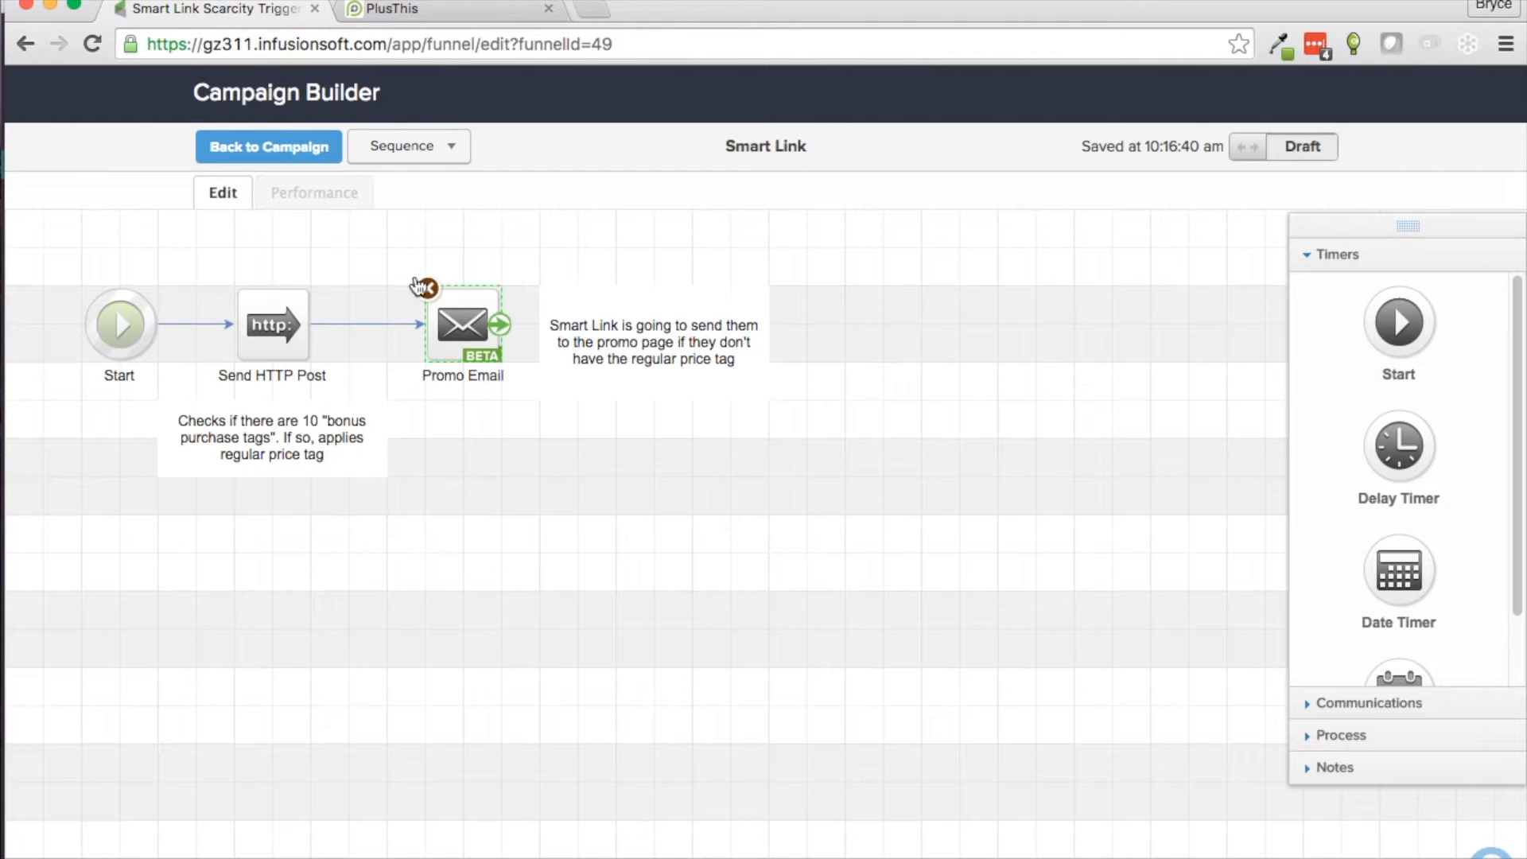
{"action": "left_click", "coordinate": [254, 147]}
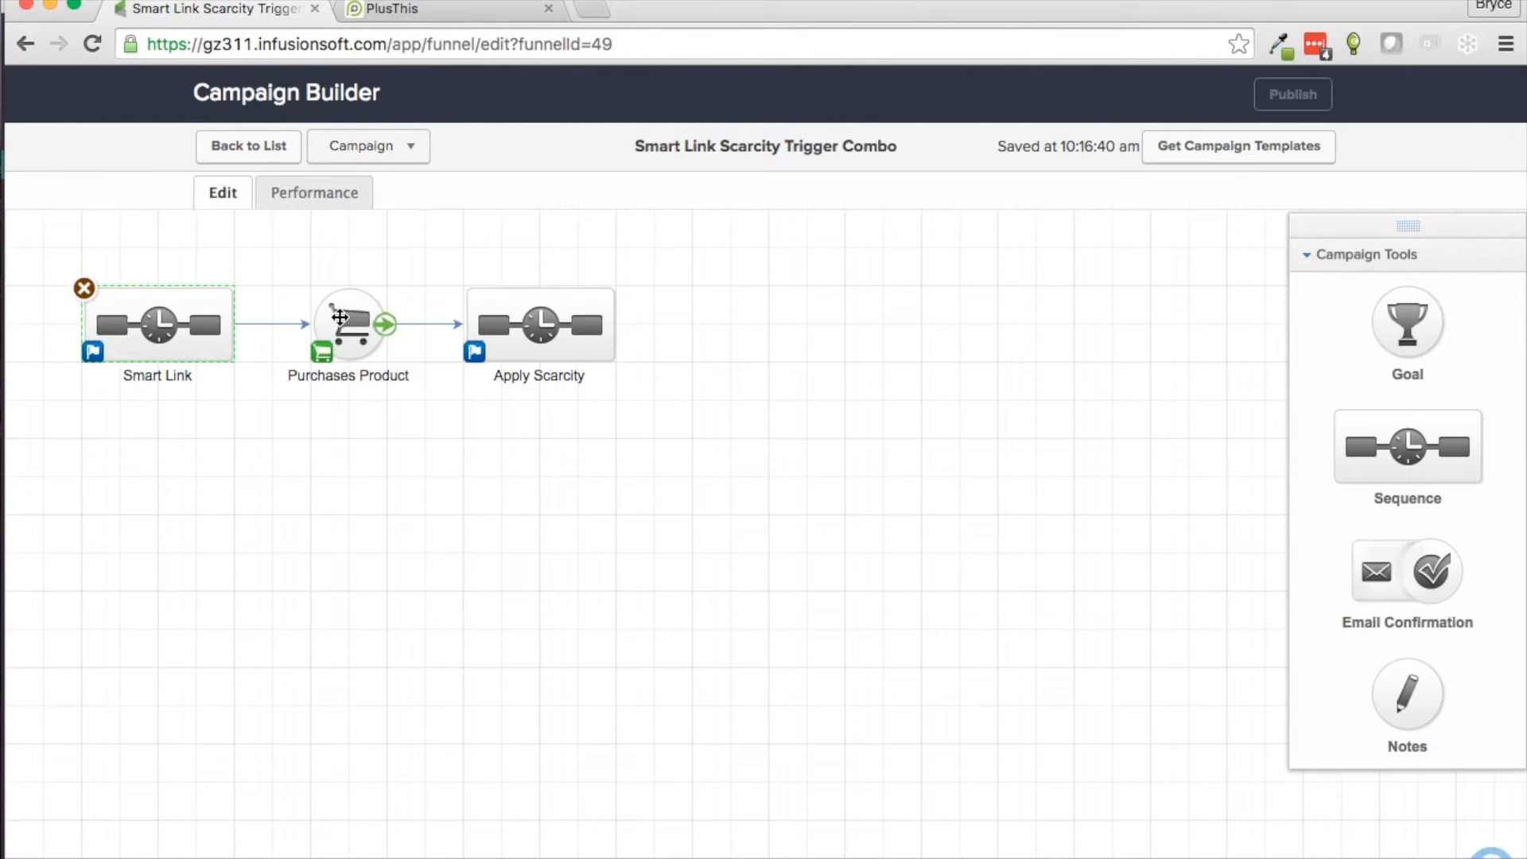
Step: Compare the Apply Scarcity sequence's tagging note with the Smart Link sequence and its Promo Email, returning to the campaign overview
{"action": "double_click", "coordinate": [528, 324]}
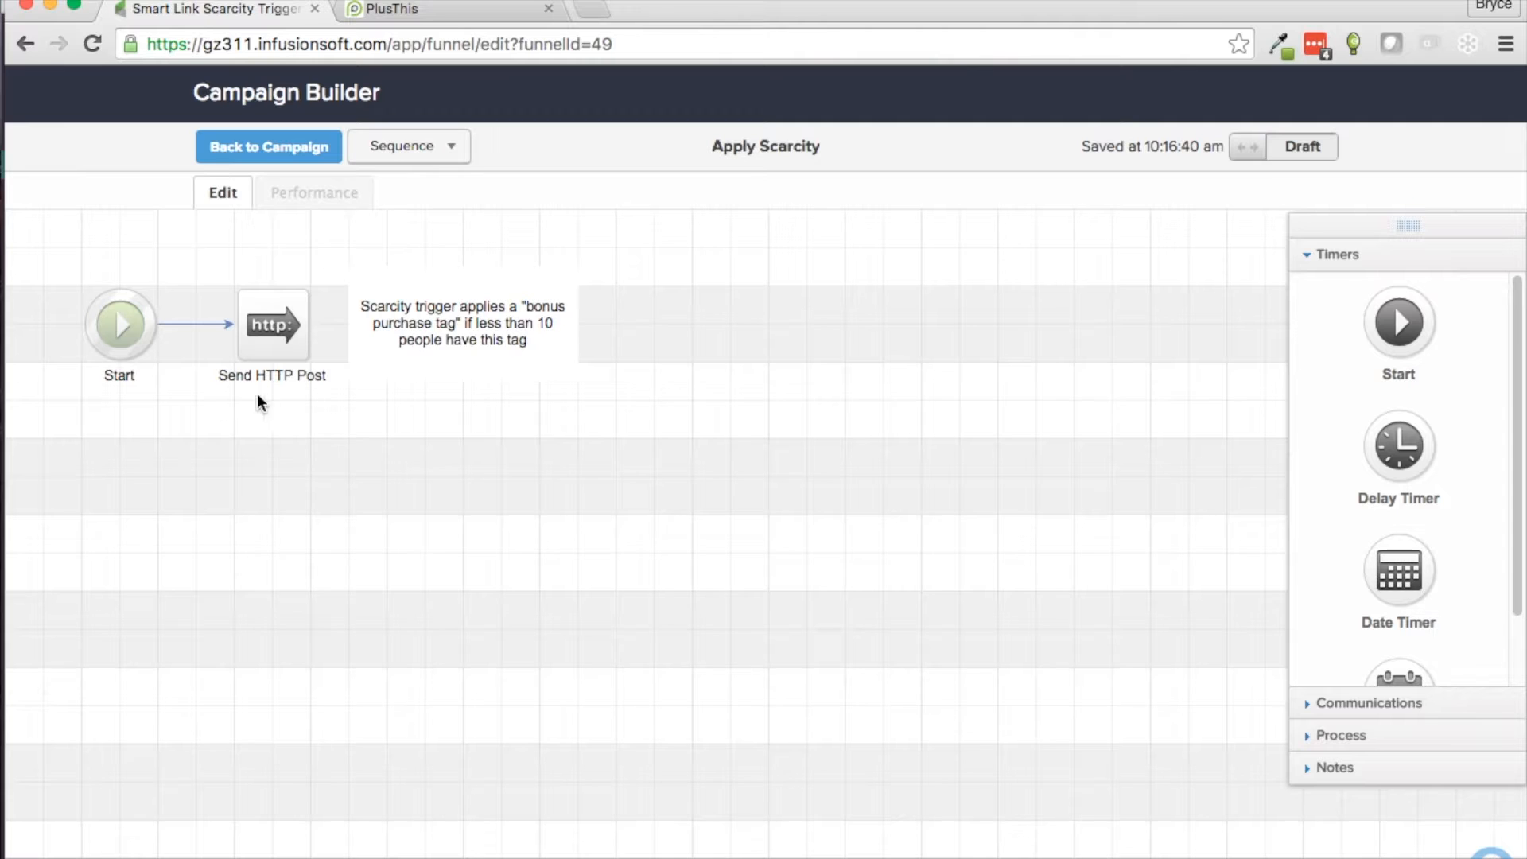
{"action": "left_click", "coordinate": [263, 153]}
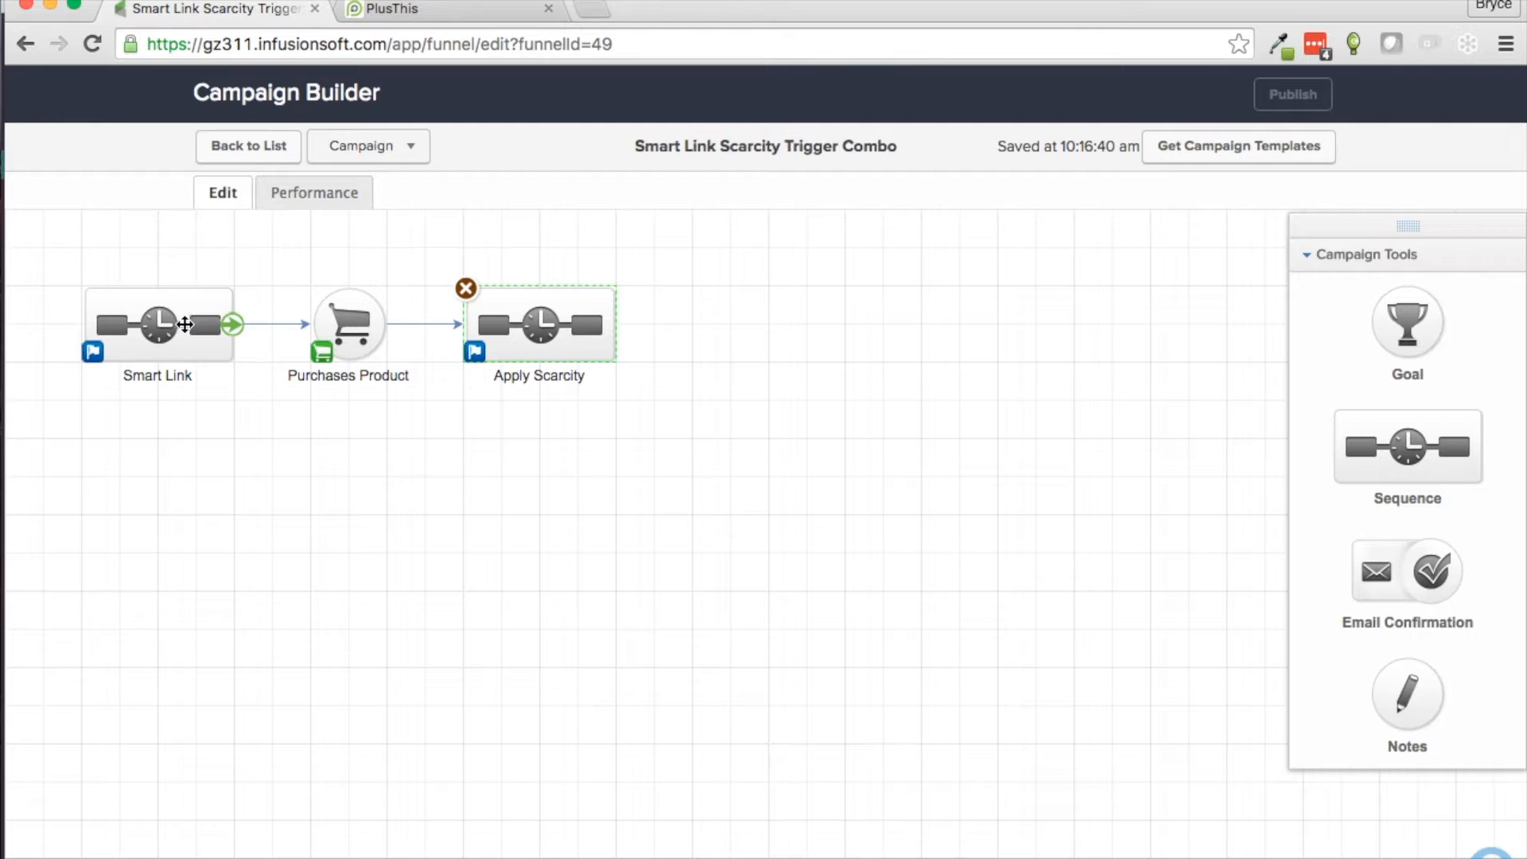
{"action": "double_click", "coordinate": [184, 323]}
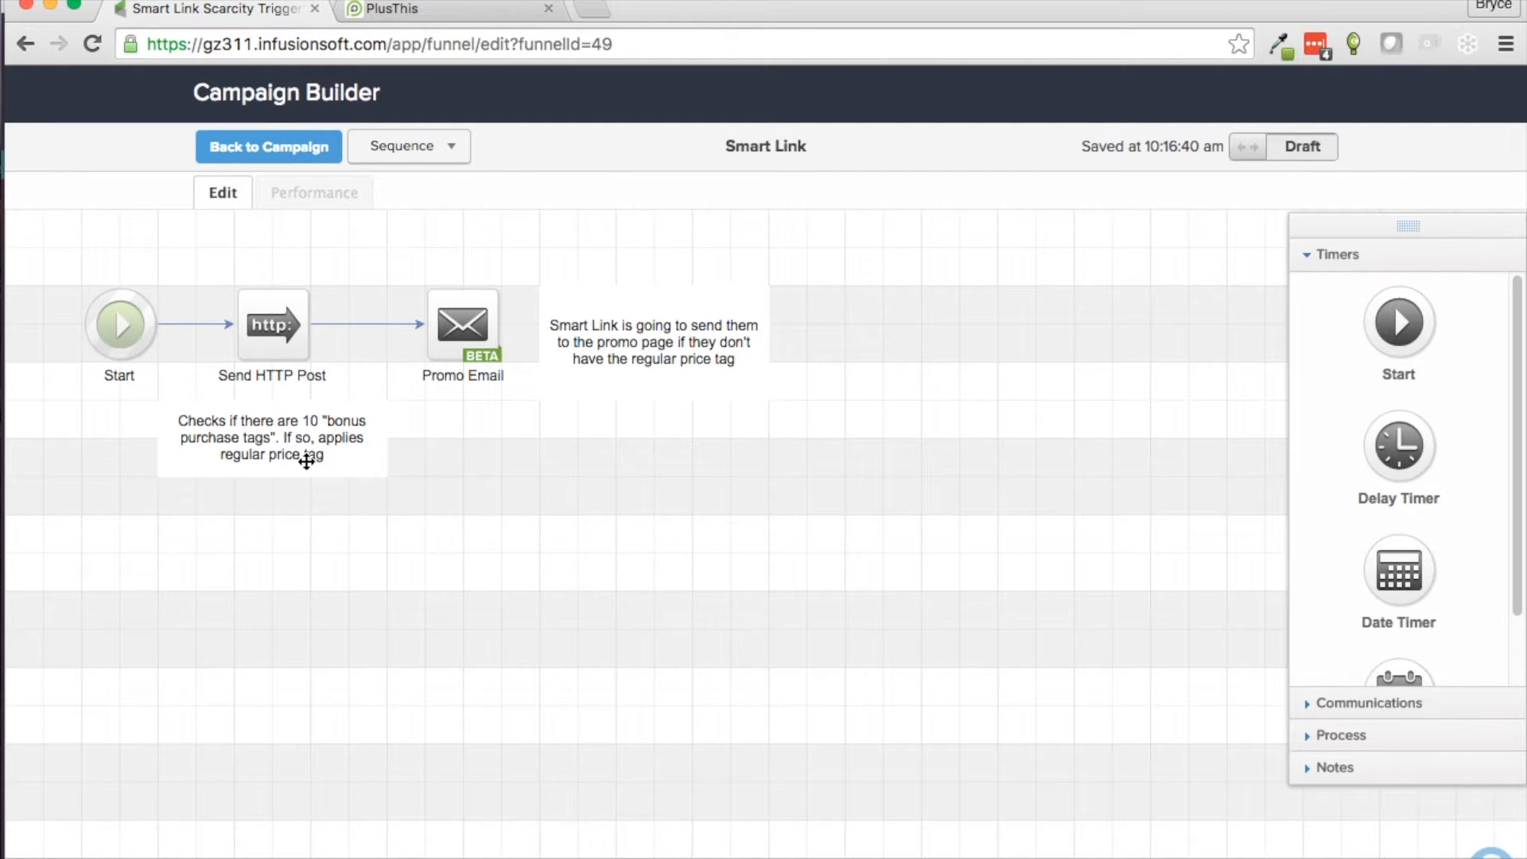
{"action": "double_click", "coordinate": [471, 330]}
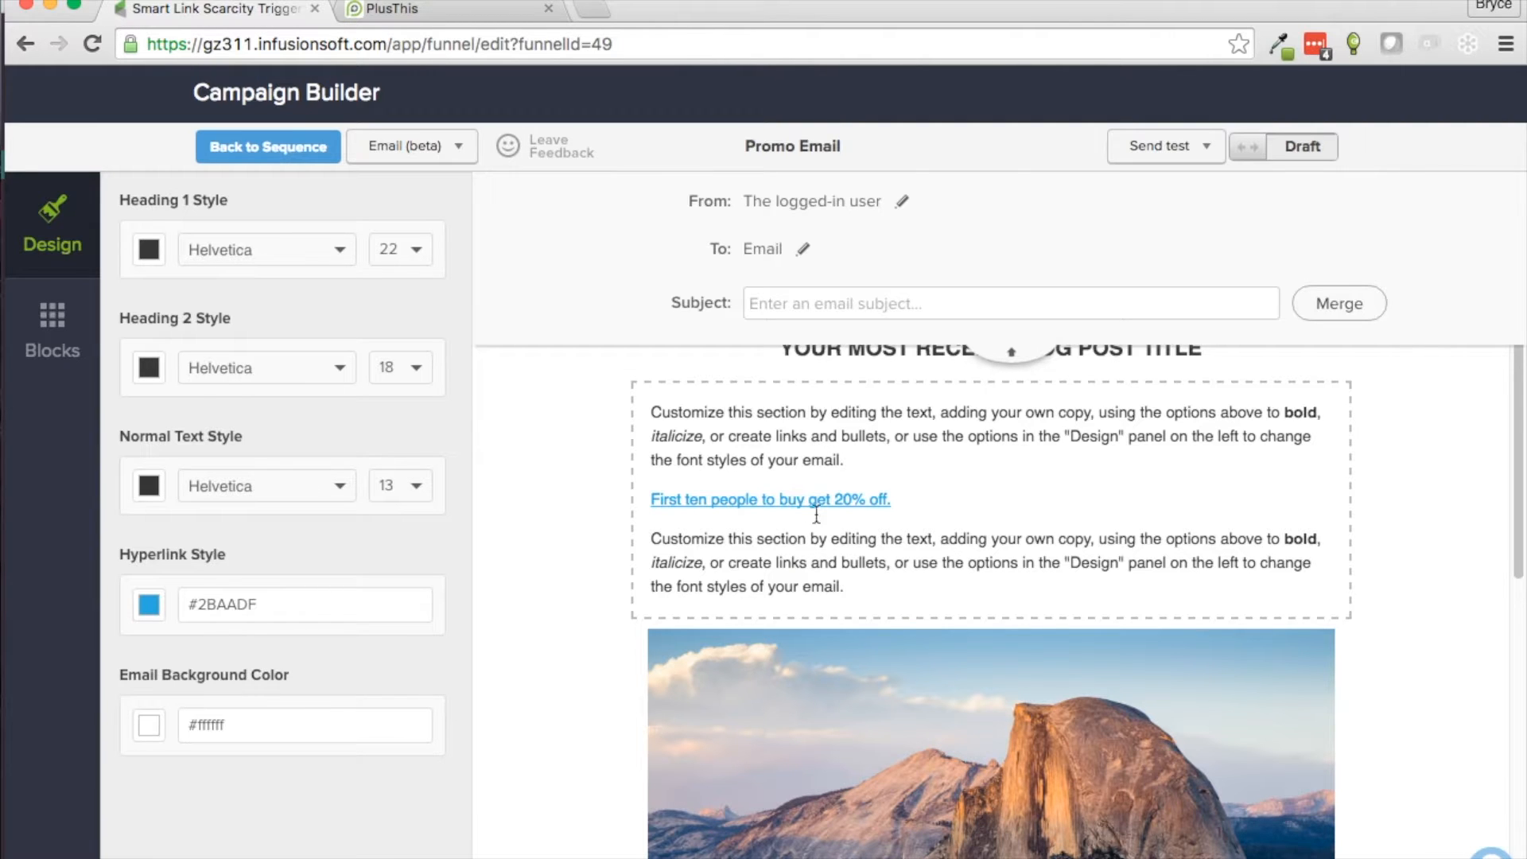
{"action": "left_click", "coordinate": [318, 150]}
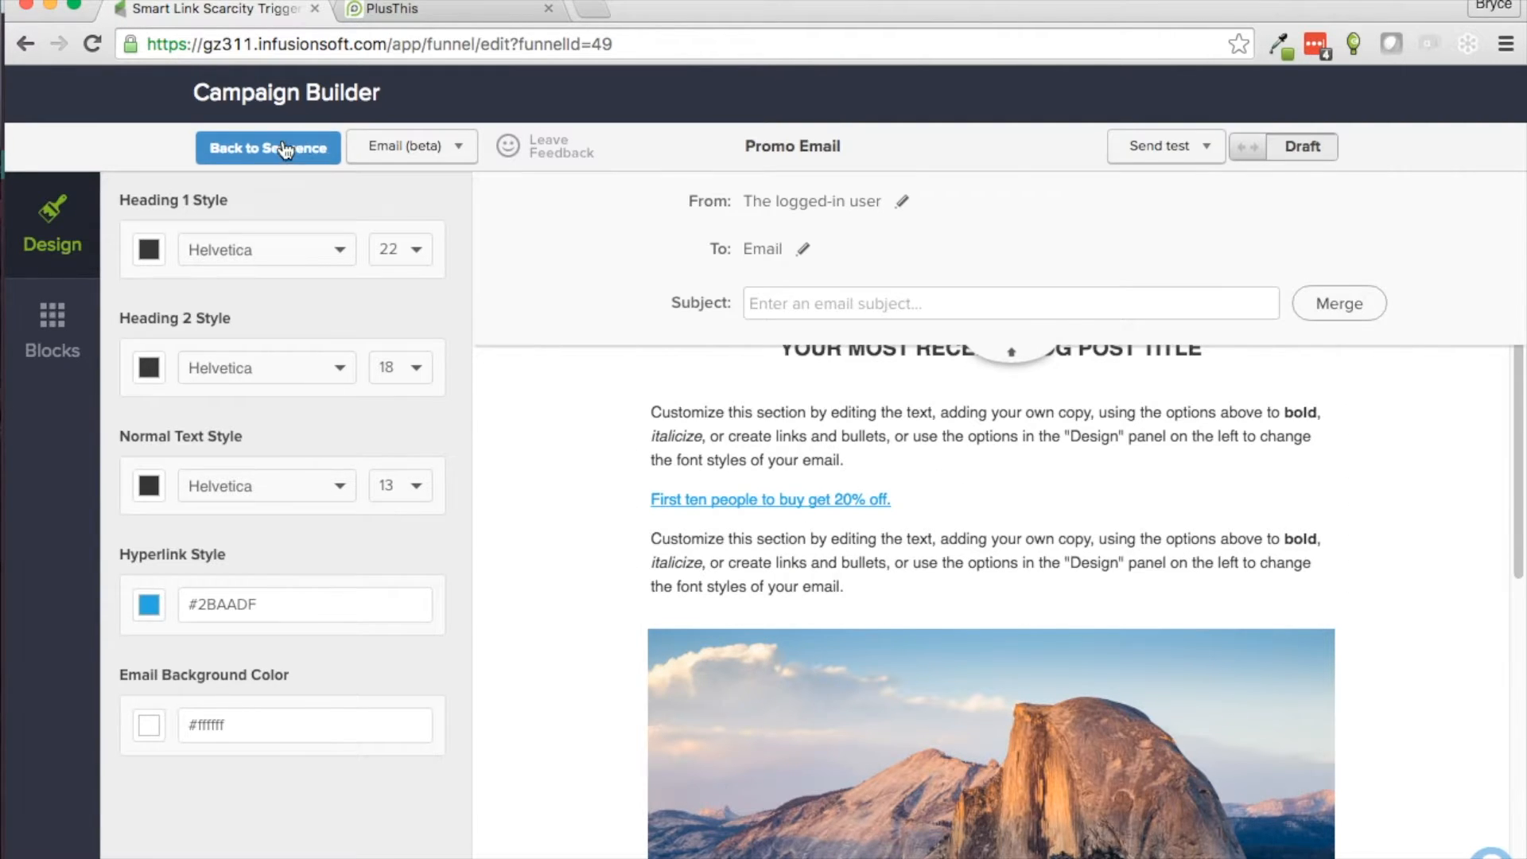
{"action": "left_click", "coordinate": [301, 152]}
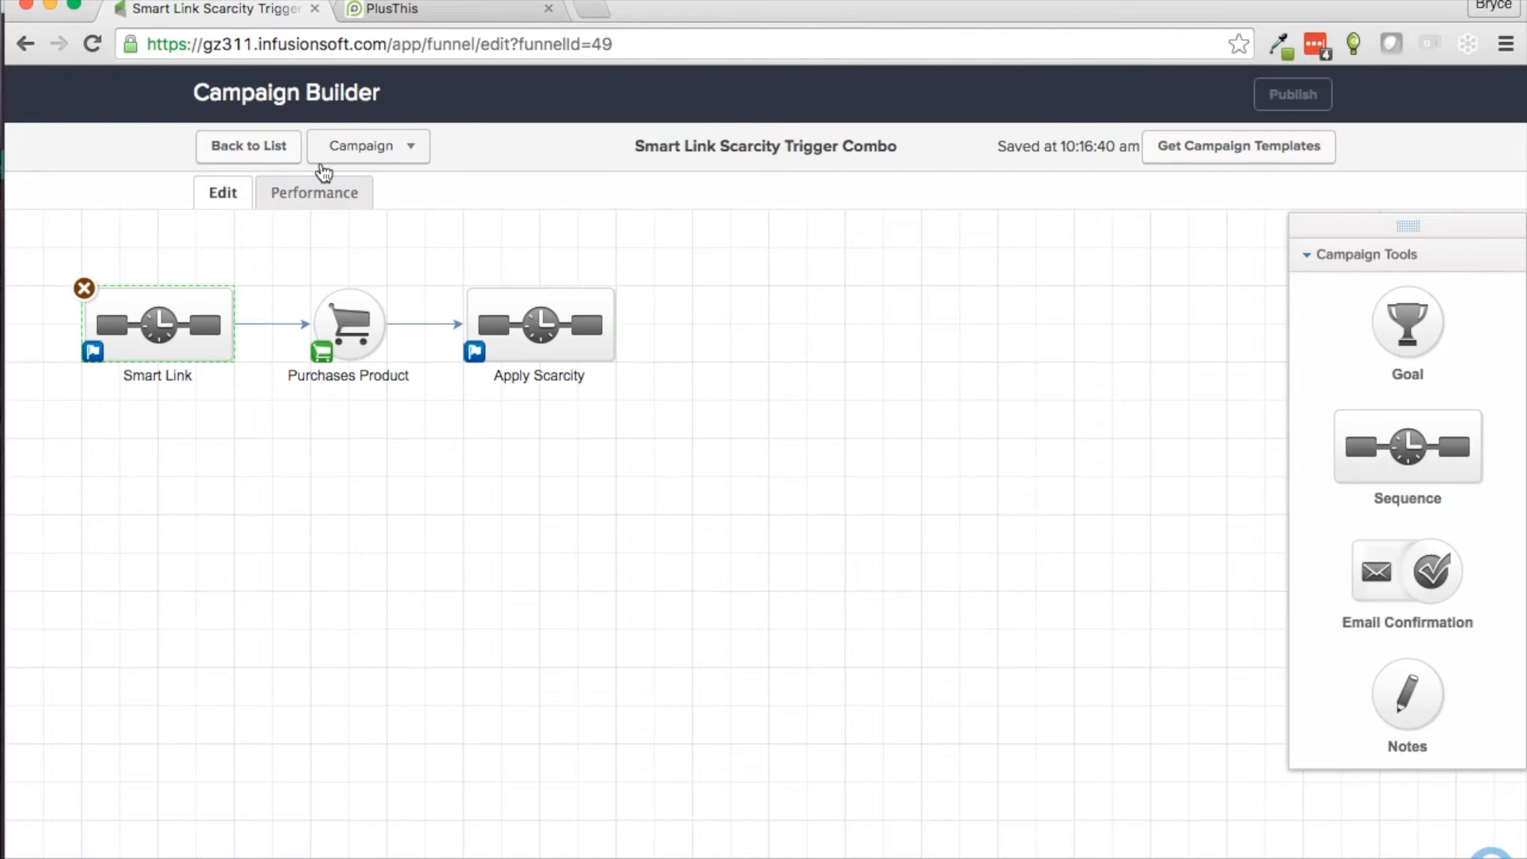
Step: Check the Apply Scarcity sequence, and in PlusThis open the settings of the configured feature "Scarcity Smart Links: Bonus Purchase"
{"action": "double_click", "coordinate": [493, 314]}
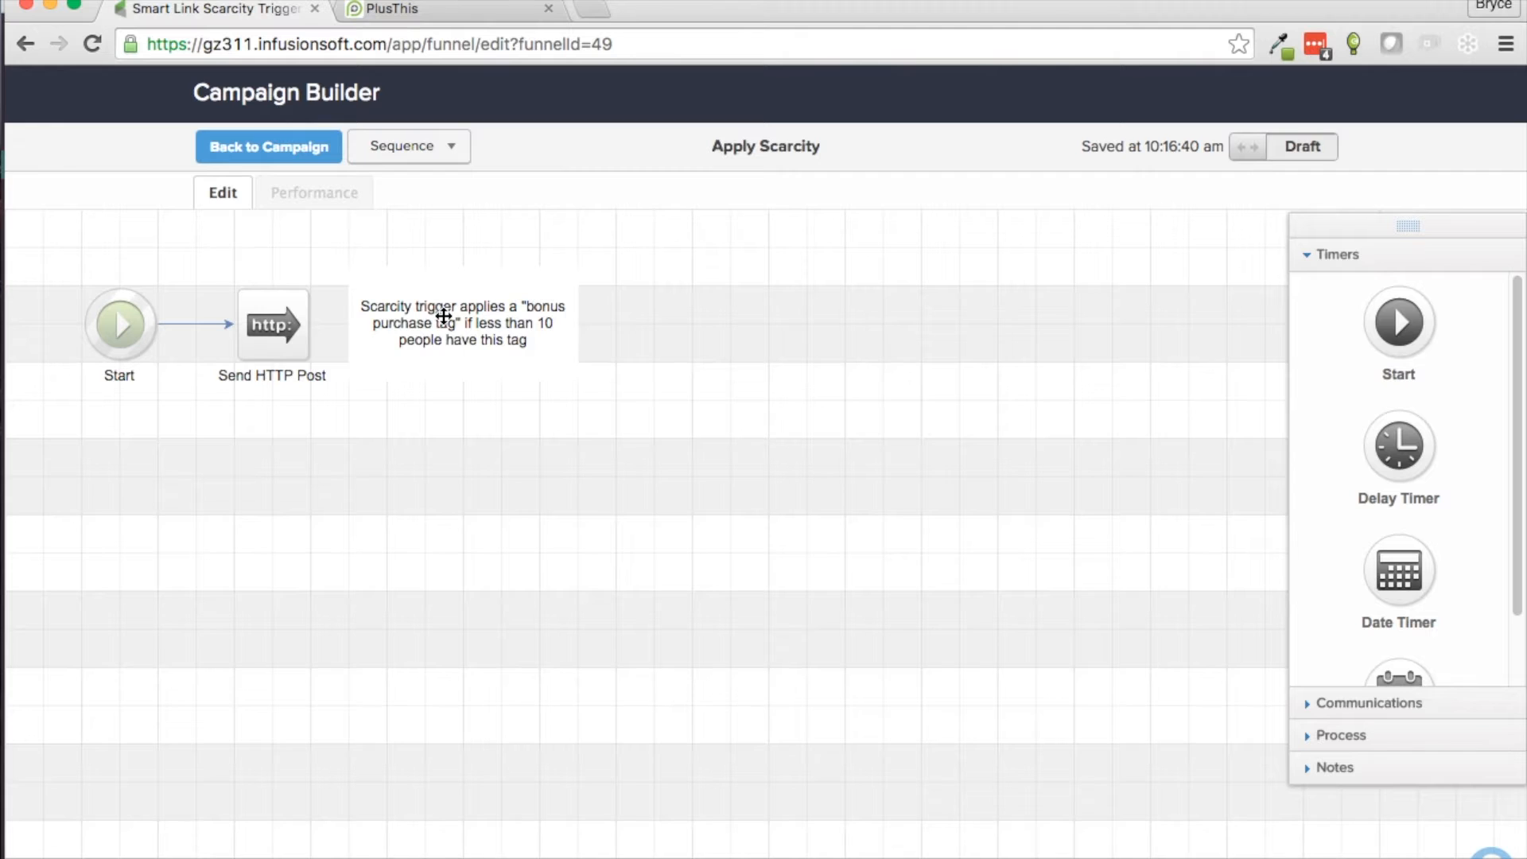
{"action": "left_click", "coordinate": [447, 9]}
{"action": "left_click", "coordinate": [406, 117]}
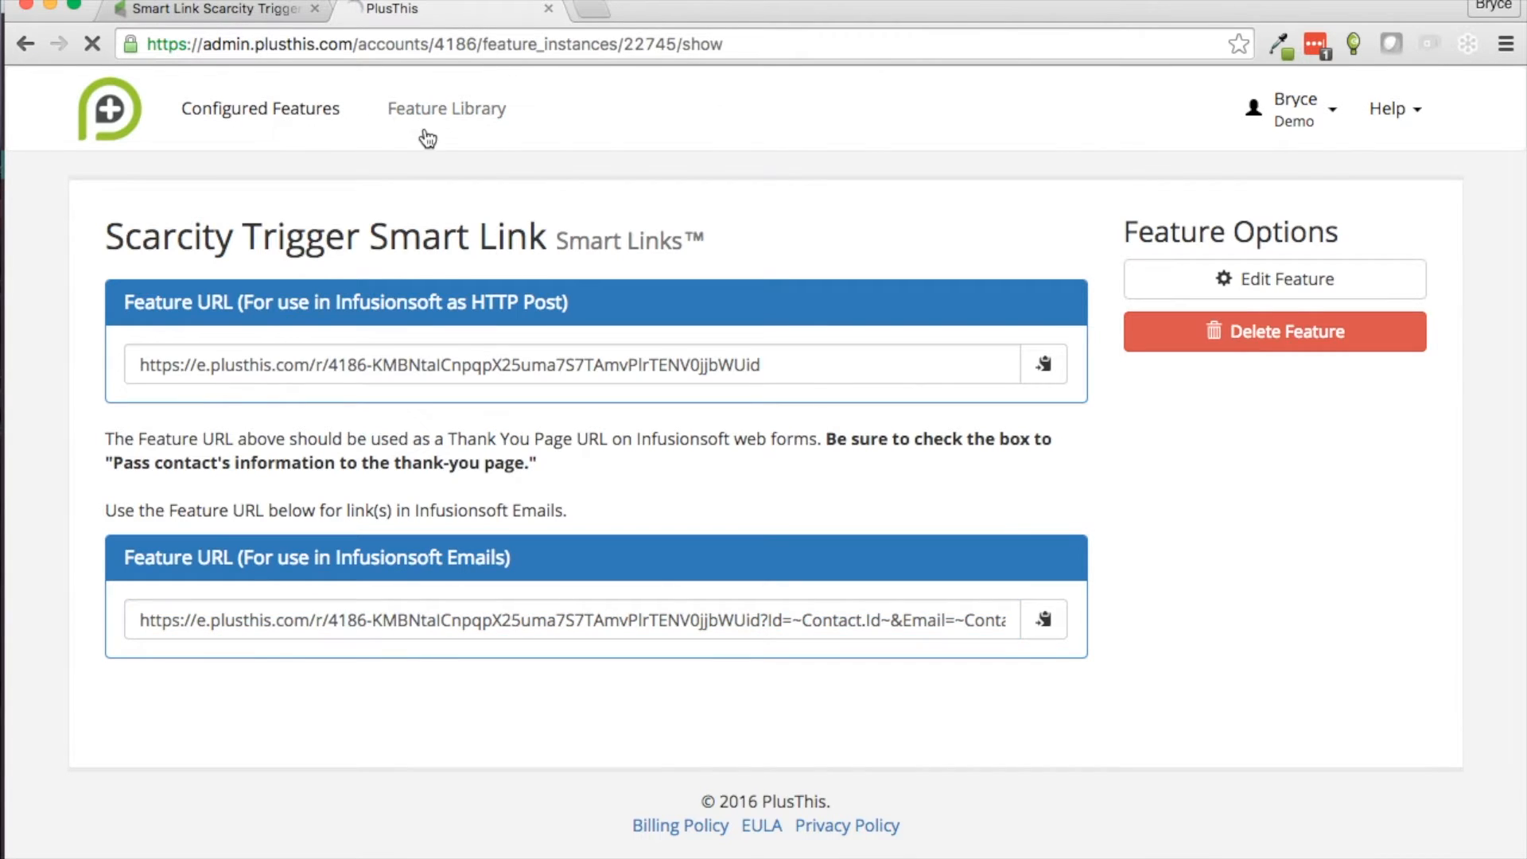
{"action": "left_click", "coordinate": [243, 121]}
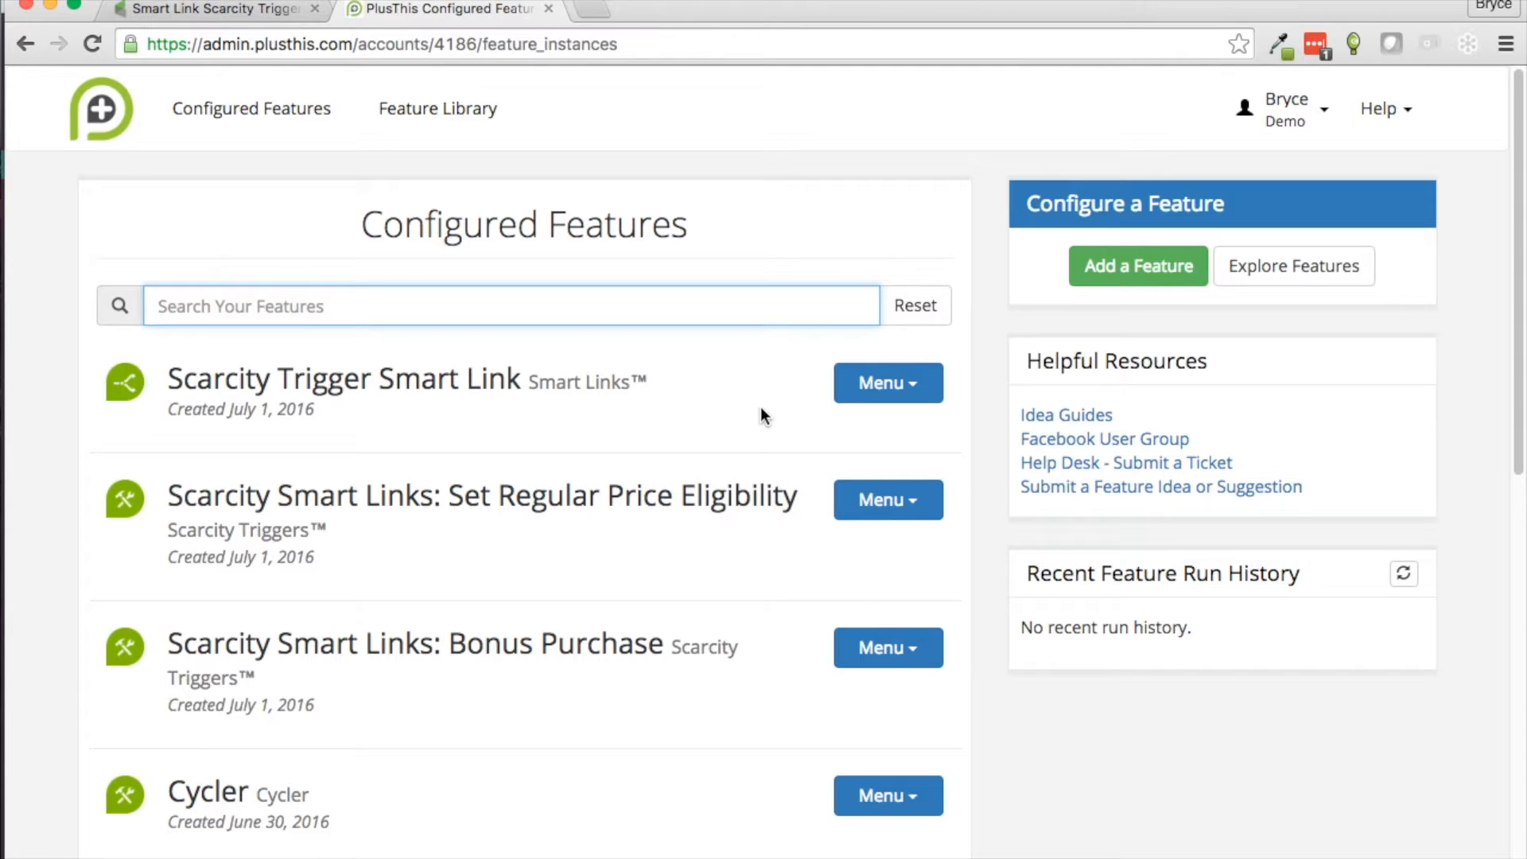
{"action": "left_click", "coordinate": [881, 672]}
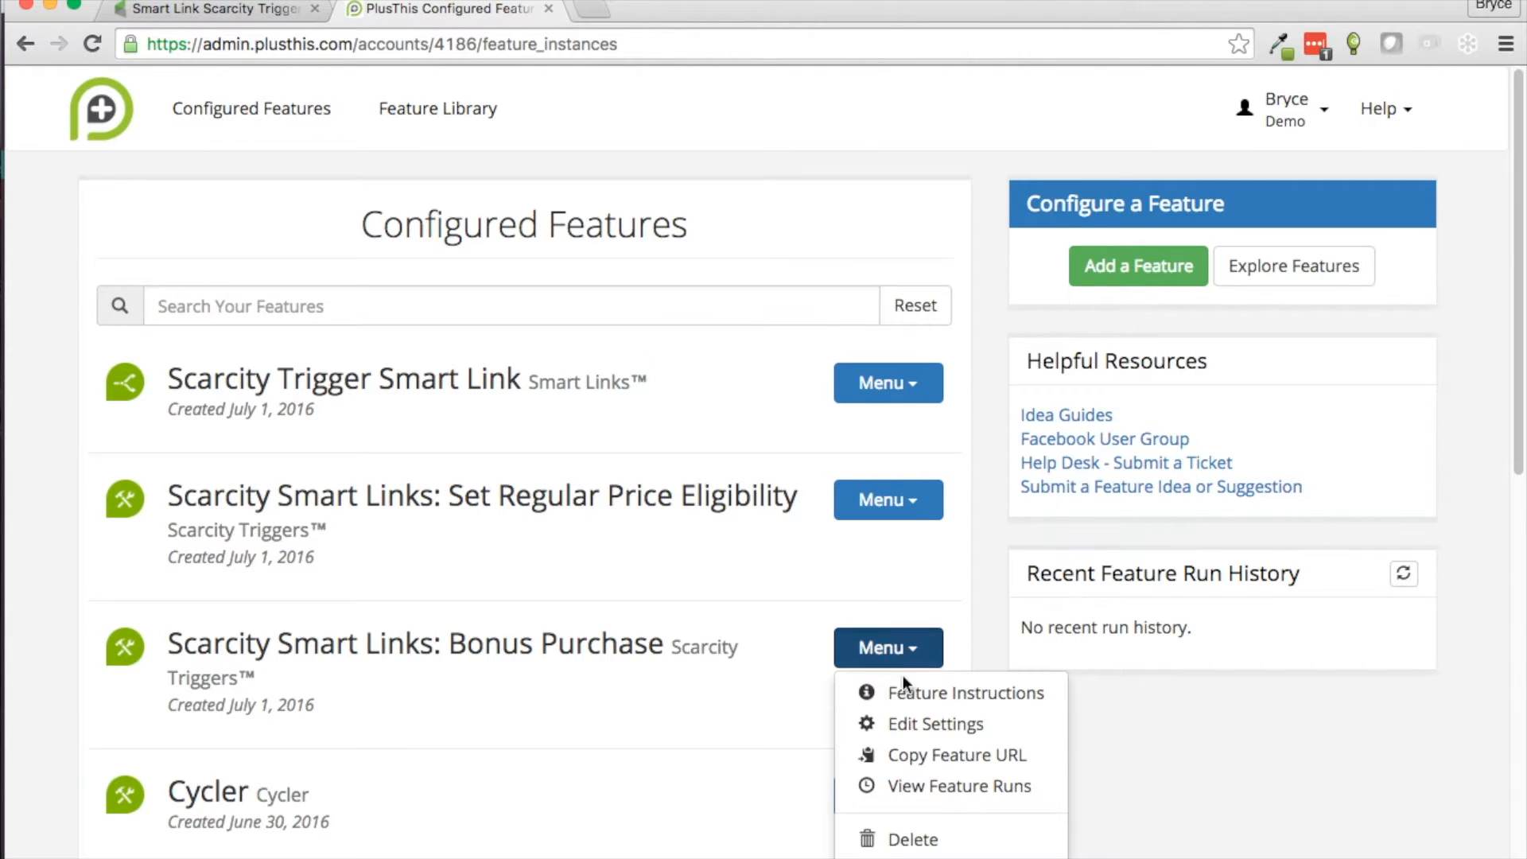
{"action": "left_click", "coordinate": [924, 727]}
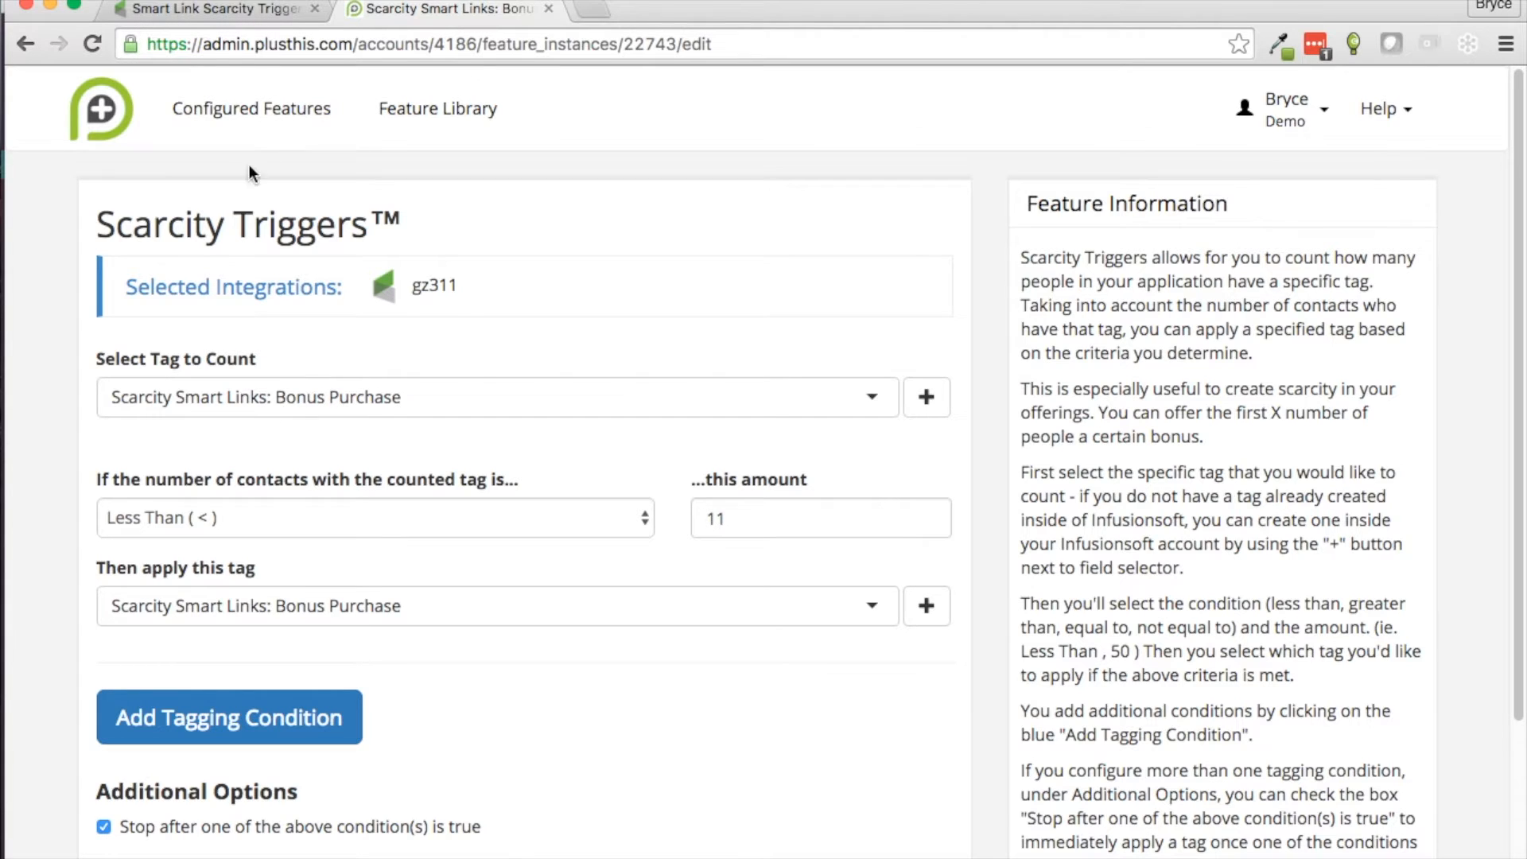
Step: Compare the Apply Scarcity sequence in Infusionsoft with the PlusThis Bonus Purchase trigger settings, finishing at the campaign overview
{"action": "left_click", "coordinate": [239, 11]}
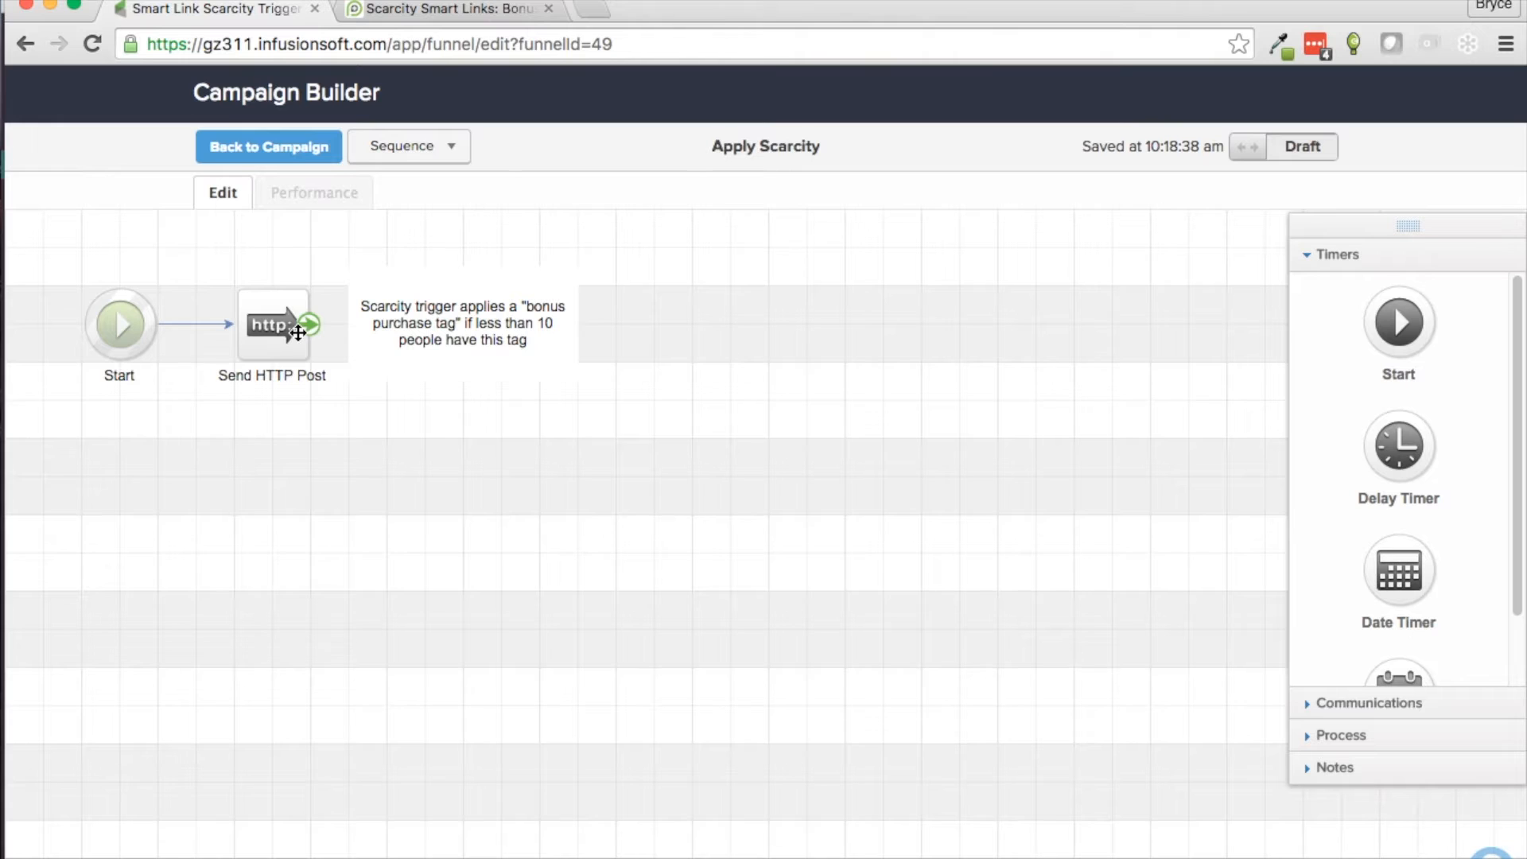
{"action": "left_click", "coordinate": [438, 8]}
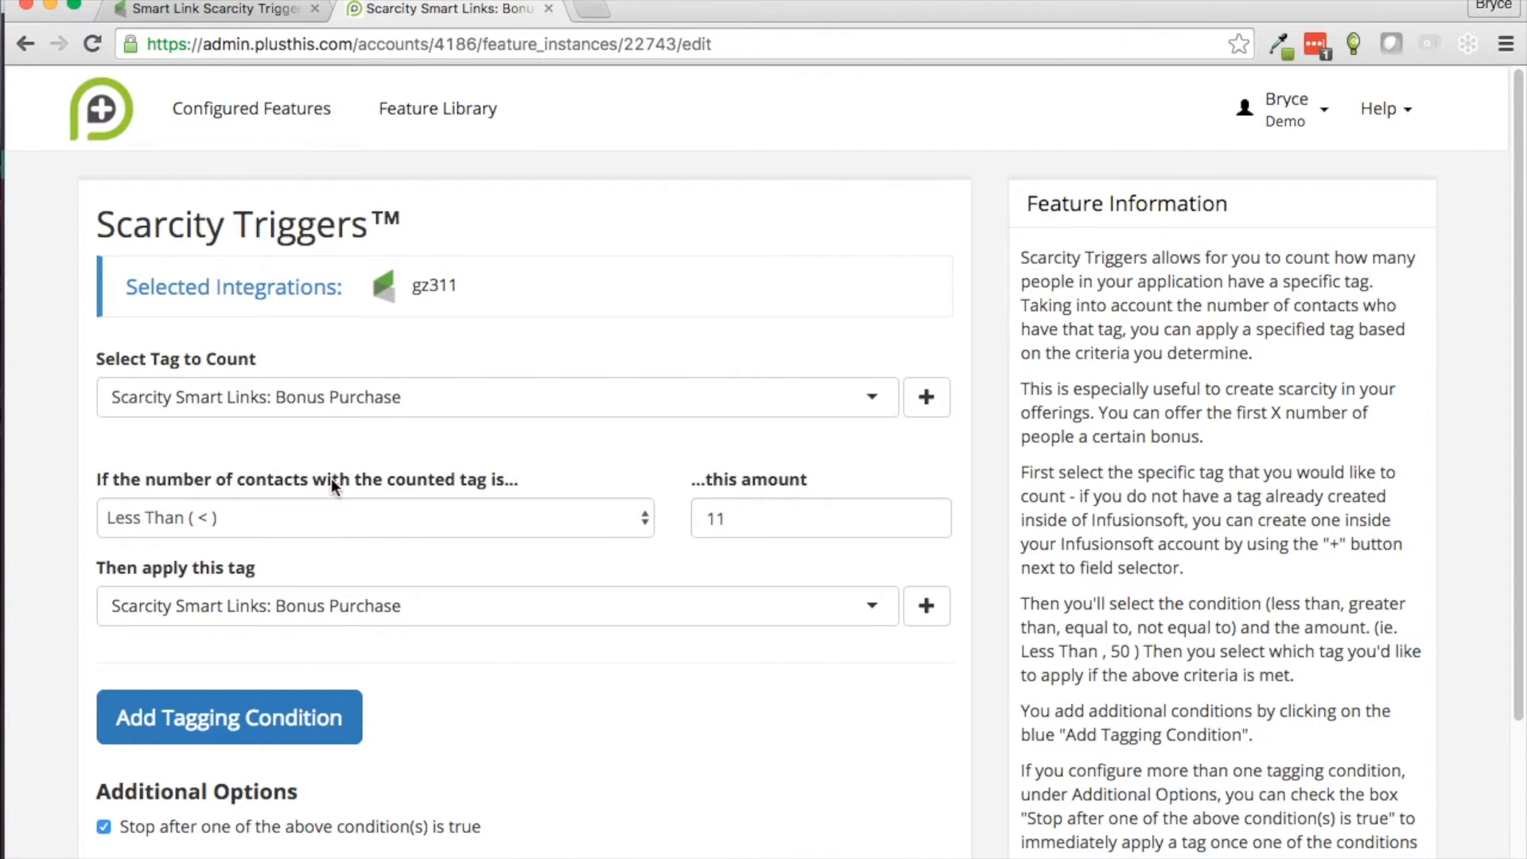
{"action": "left_click", "coordinate": [294, 10]}
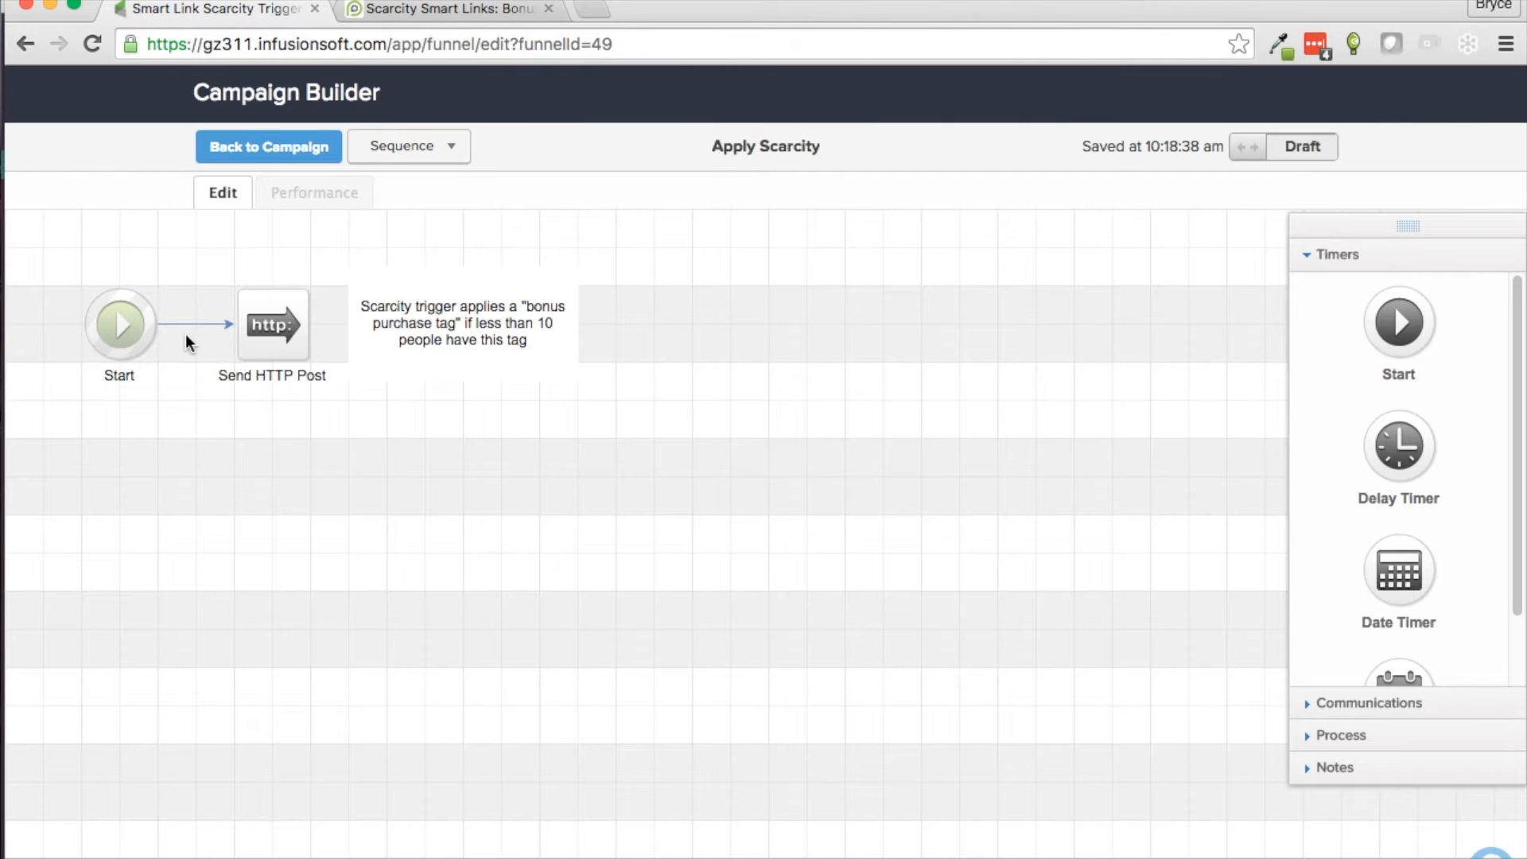
{"action": "left_click", "coordinate": [262, 159]}
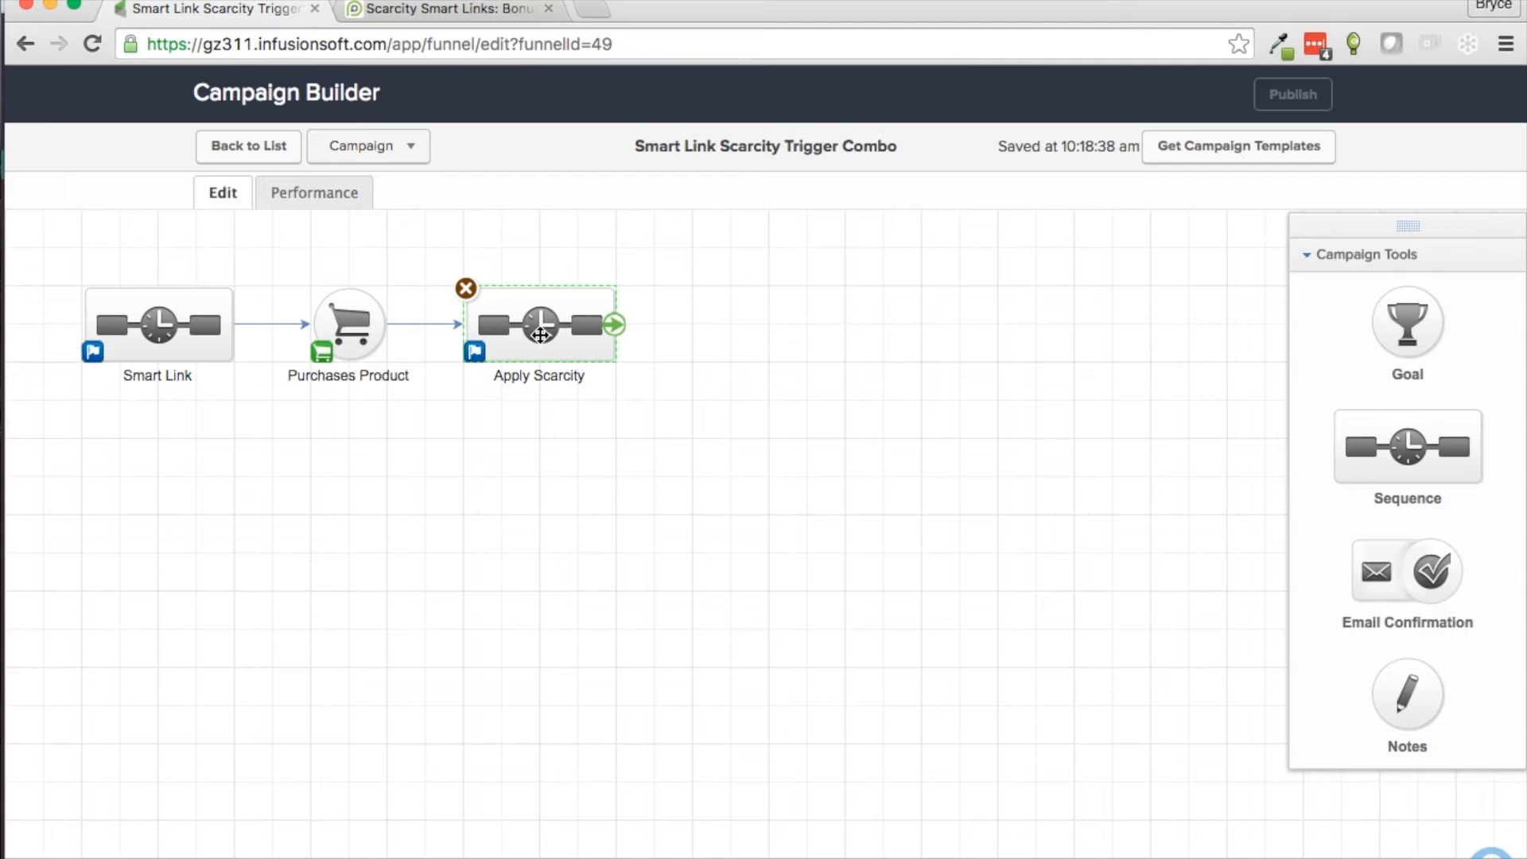
{"action": "double_click", "coordinate": [540, 337]}
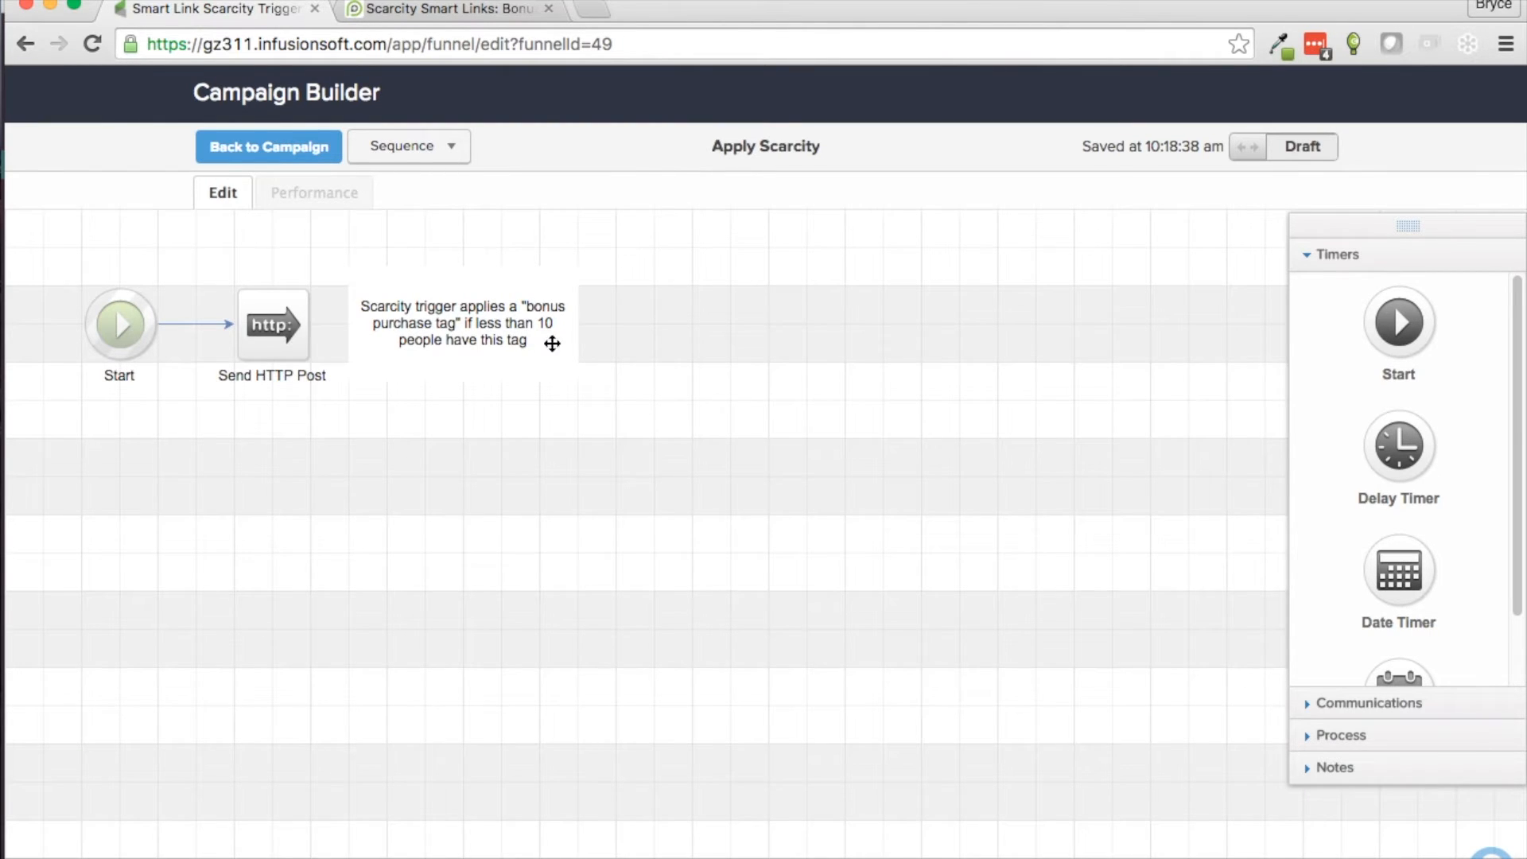
{"action": "left_click", "coordinate": [446, 16]}
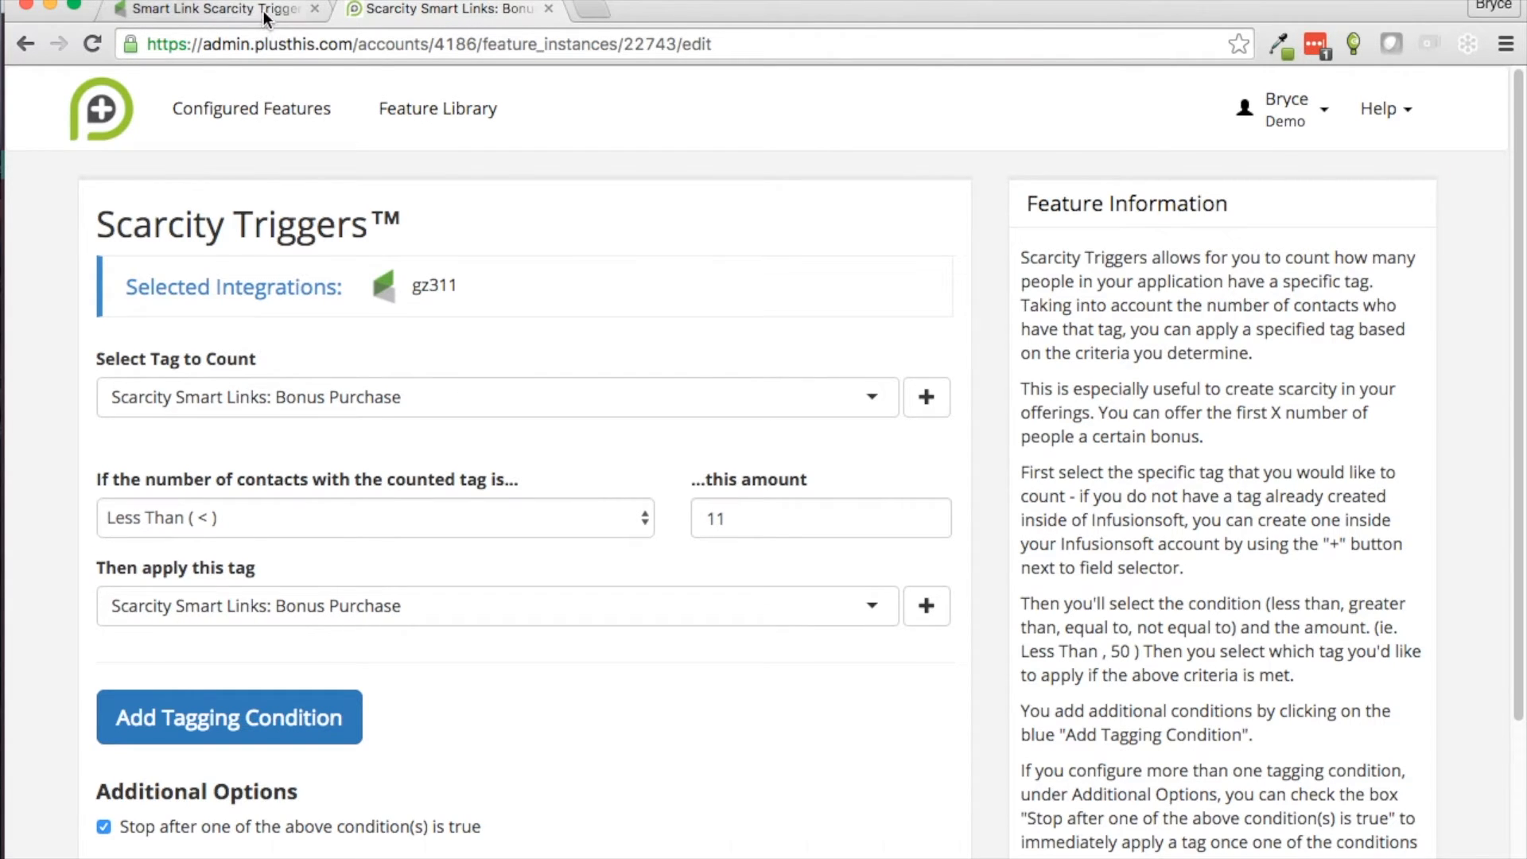
{"action": "left_click", "coordinate": [239, 9]}
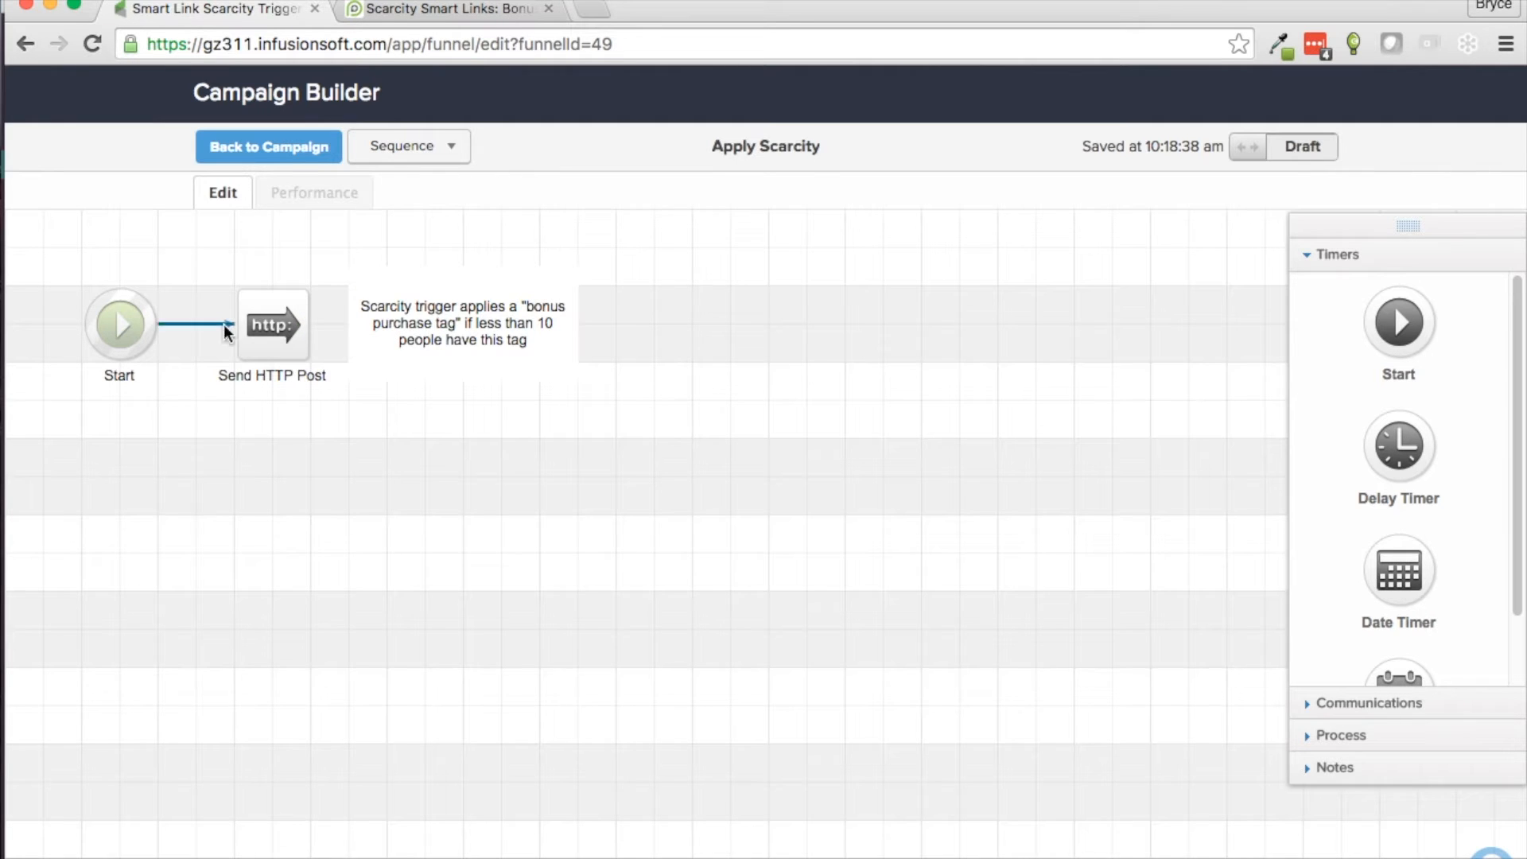
{"action": "left_click", "coordinate": [443, 8]}
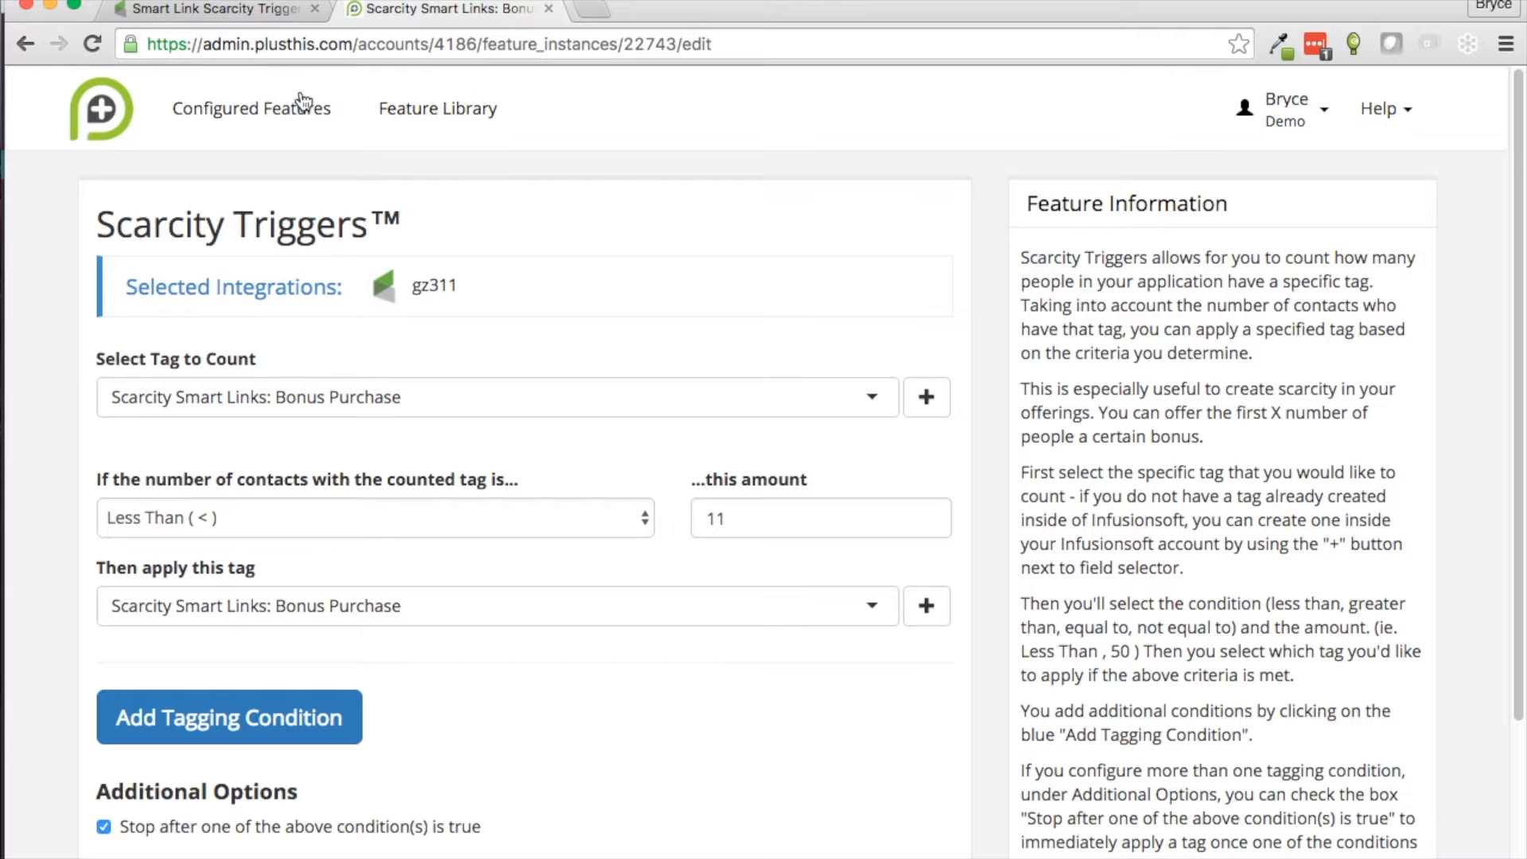
{"action": "left_click", "coordinate": [251, 16]}
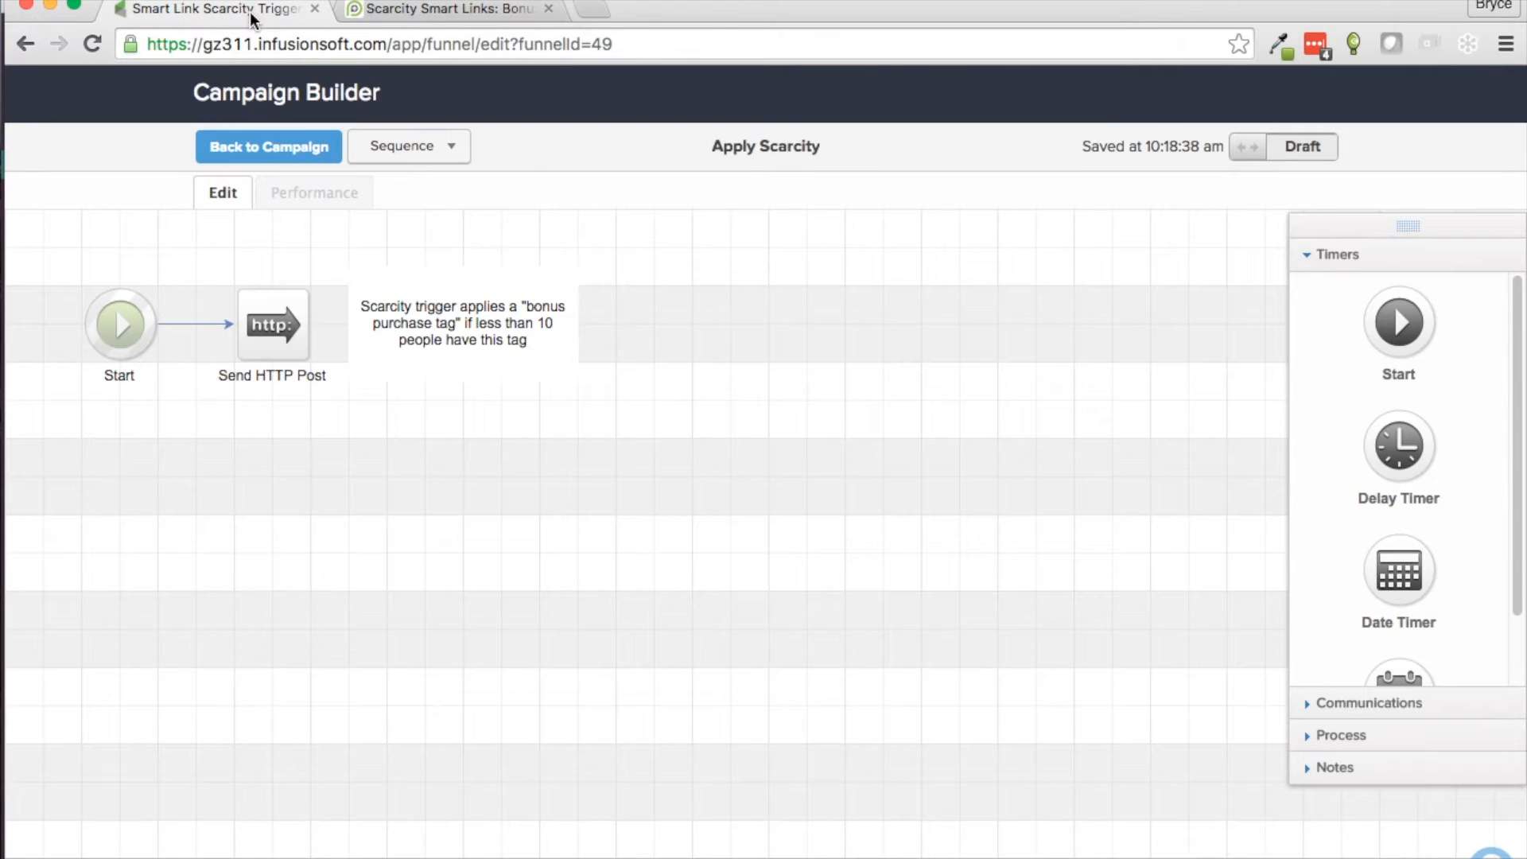
{"action": "left_click", "coordinate": [270, 150]}
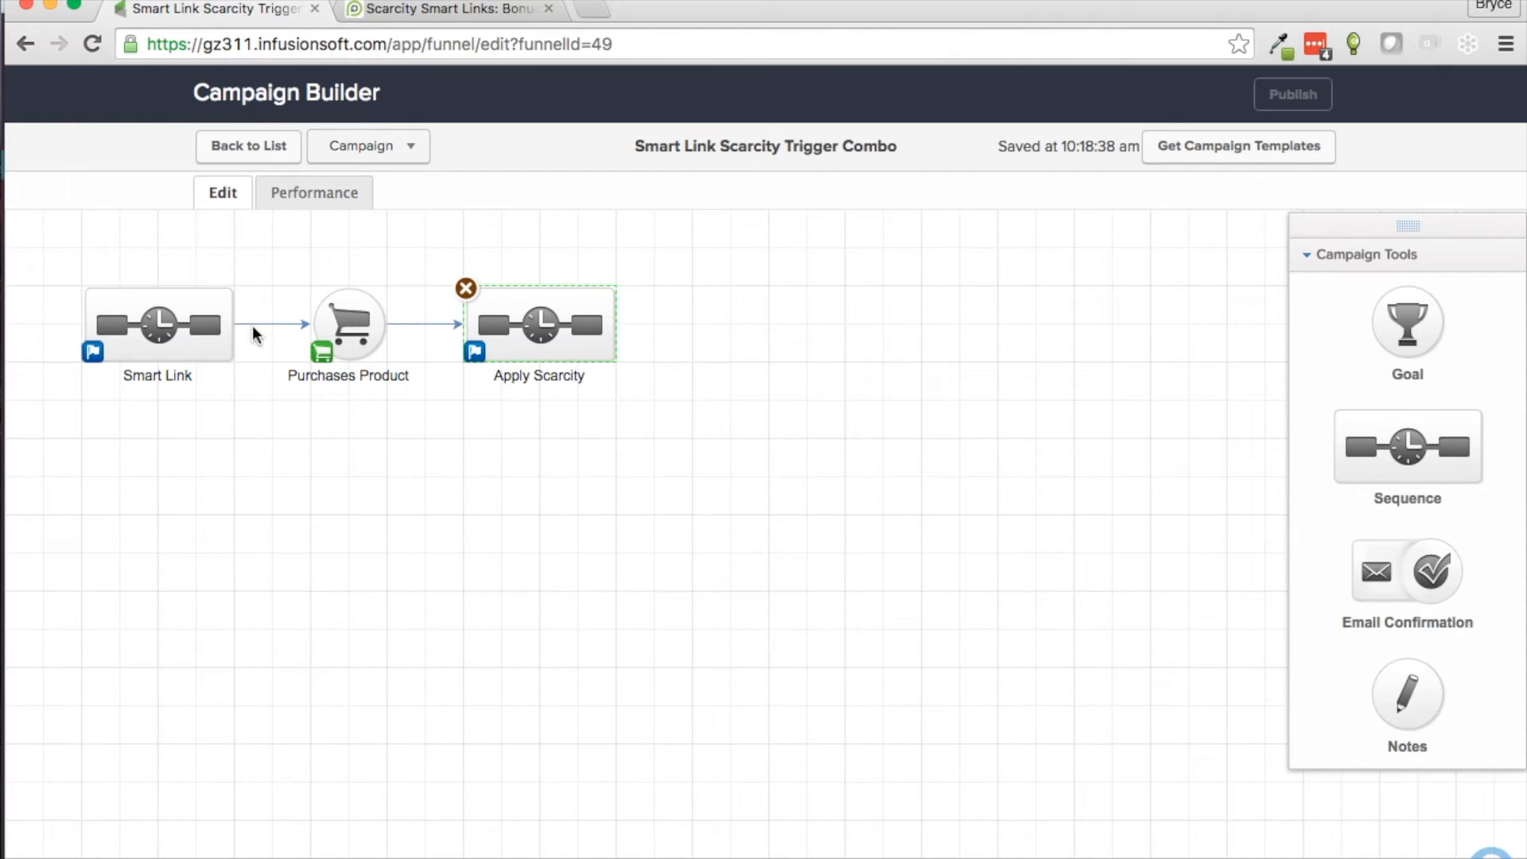
Step: Check the Smart Link sequence, and in PlusThis open the settings of the configured feature "Scarcity Smart Links: Set Regular Price Eligibility"
{"action": "double_click", "coordinate": [163, 331]}
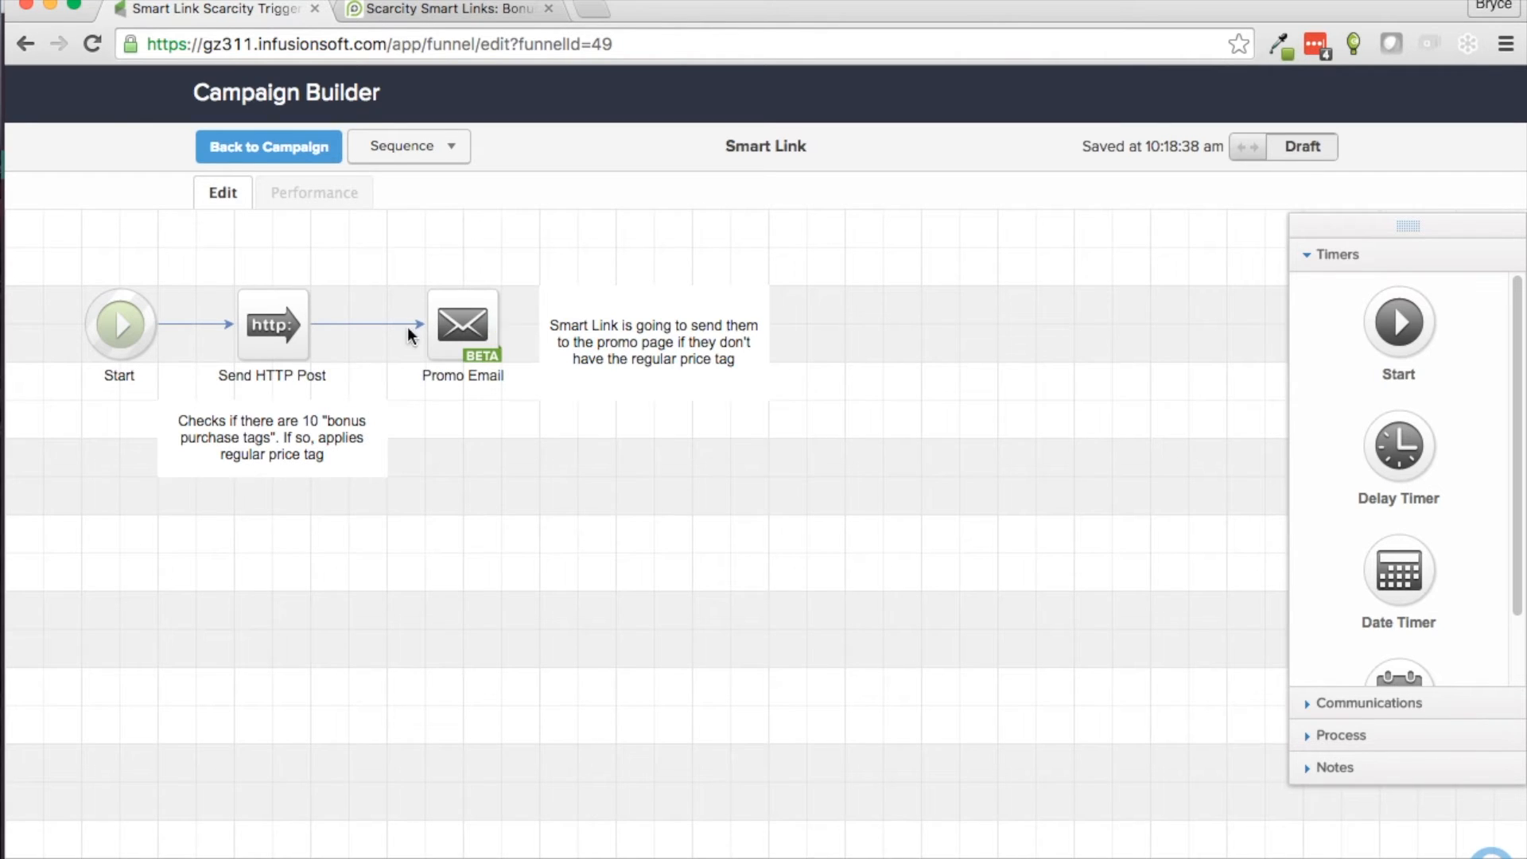
{"action": "left_click", "coordinate": [427, 8]}
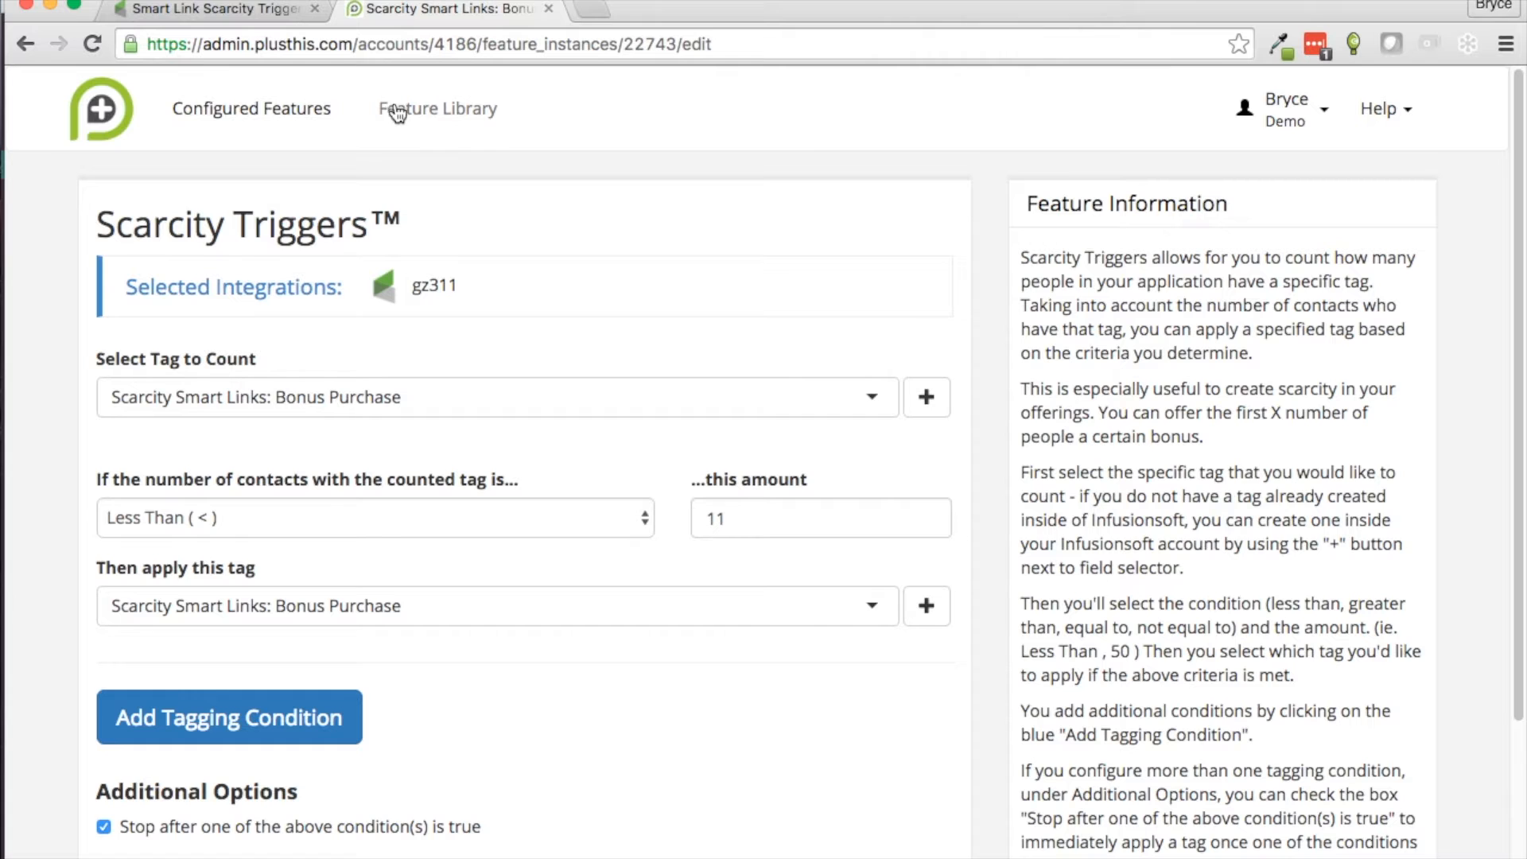
{"action": "left_click", "coordinate": [264, 109]}
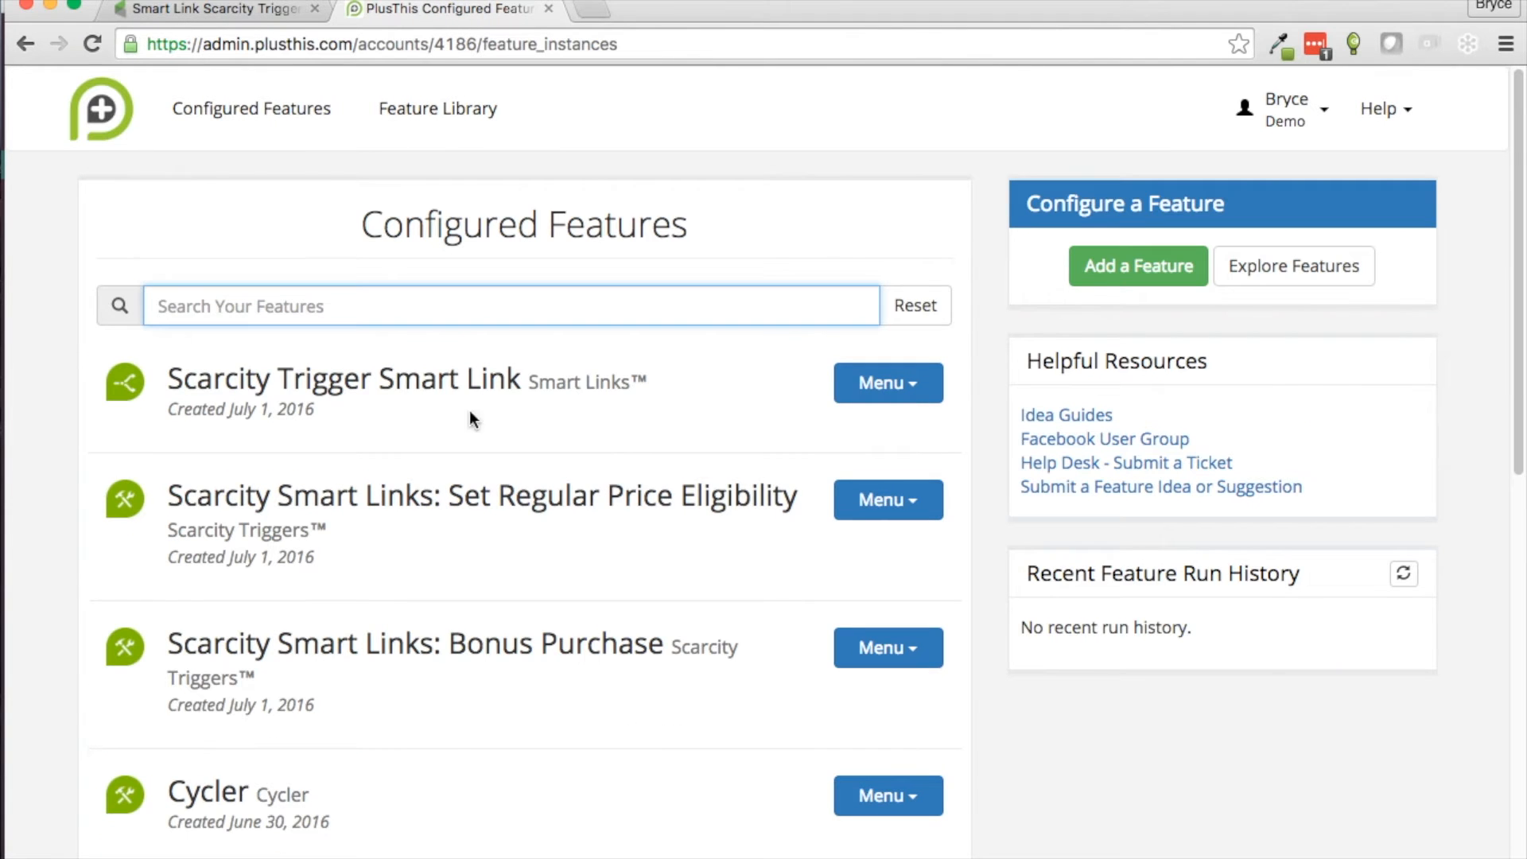
{"action": "scroll", "coordinate": [564, 487], "scroll_direction": "down", "scroll_amount": 1}
{"action": "left_click", "coordinate": [919, 481]}
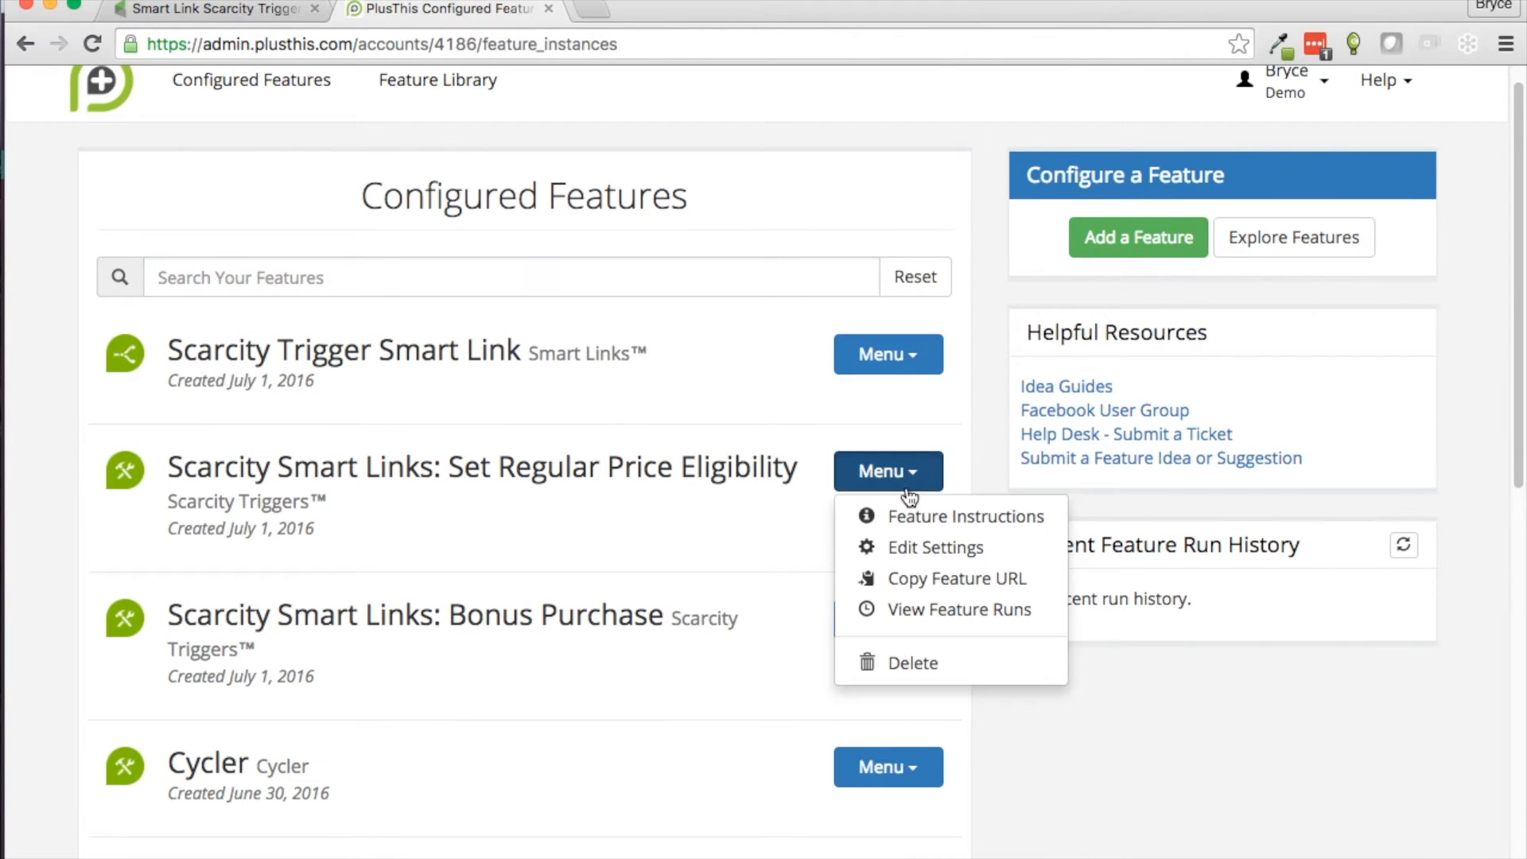
{"action": "left_click", "coordinate": [920, 549]}
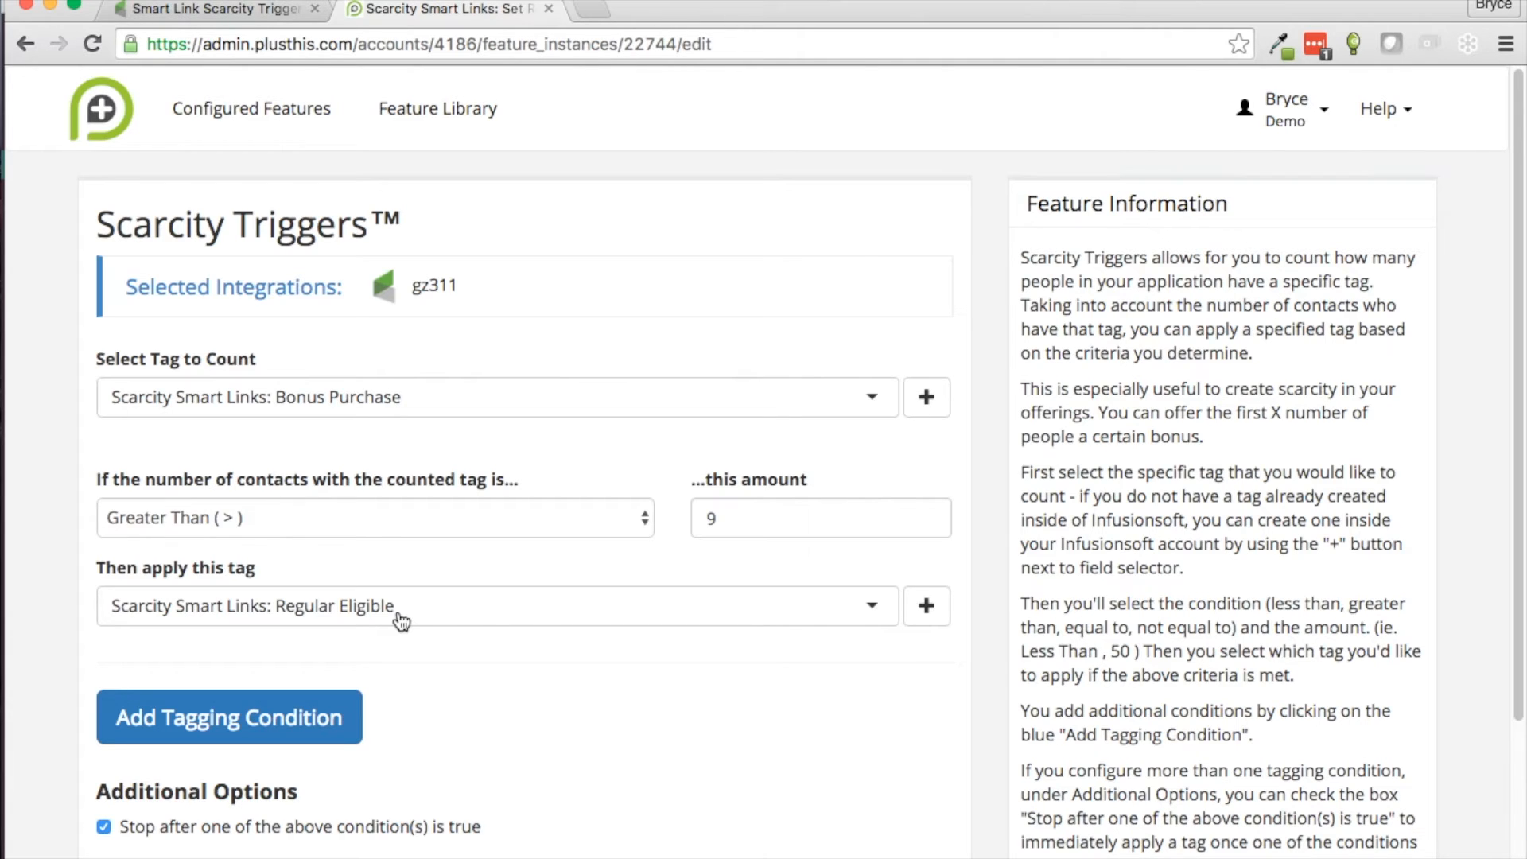
Step: Compare Infusionsoft's Smart Link sequence and its HTTP post note with the PlusThis Set Regular Price Eligibility trigger settings
{"action": "left_click", "coordinate": [269, 9]}
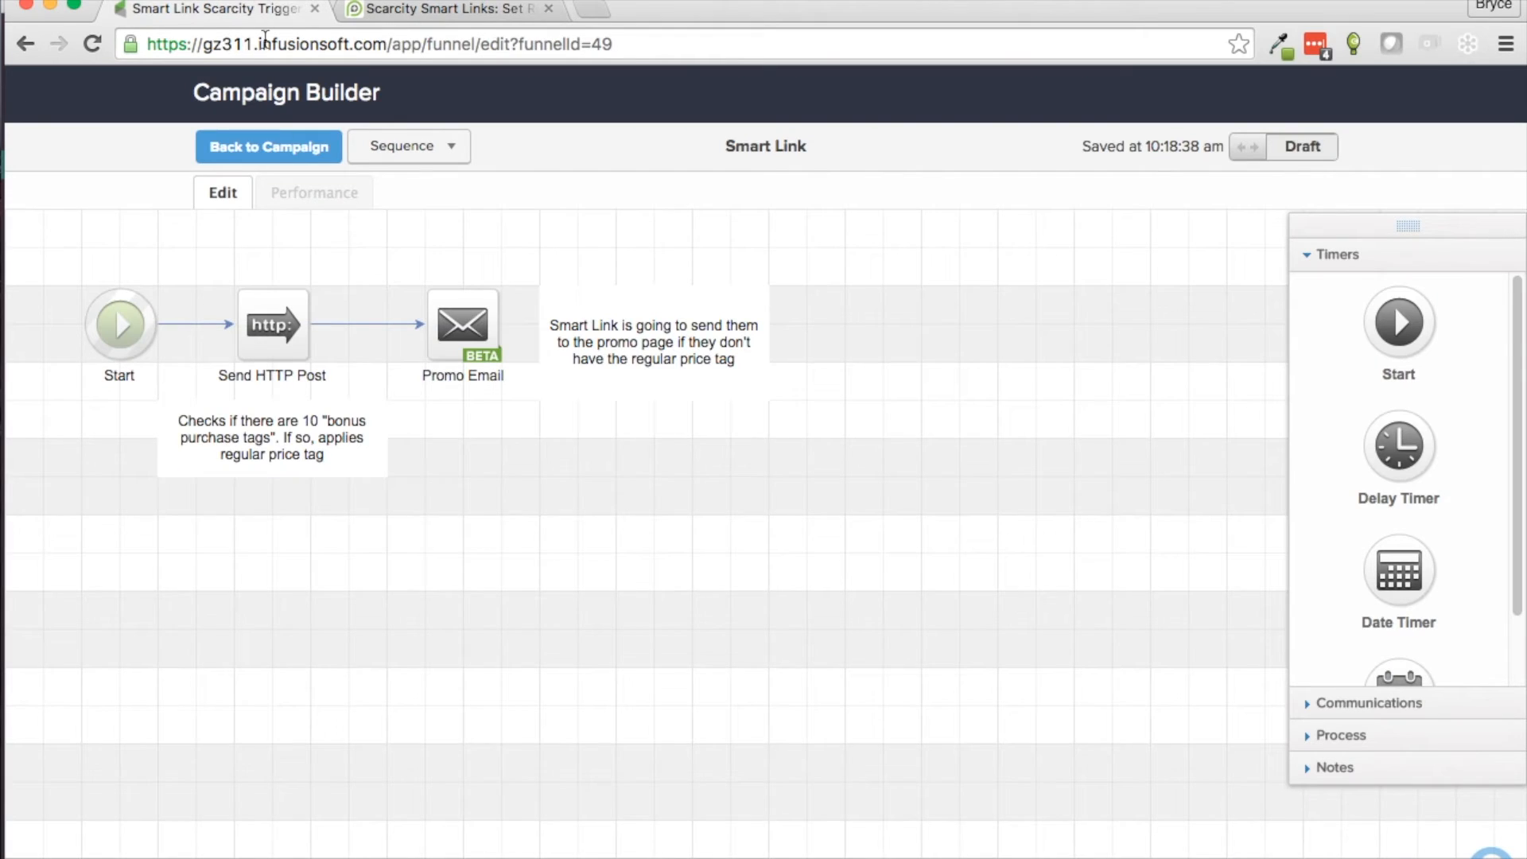
{"action": "left_click", "coordinate": [239, 151]}
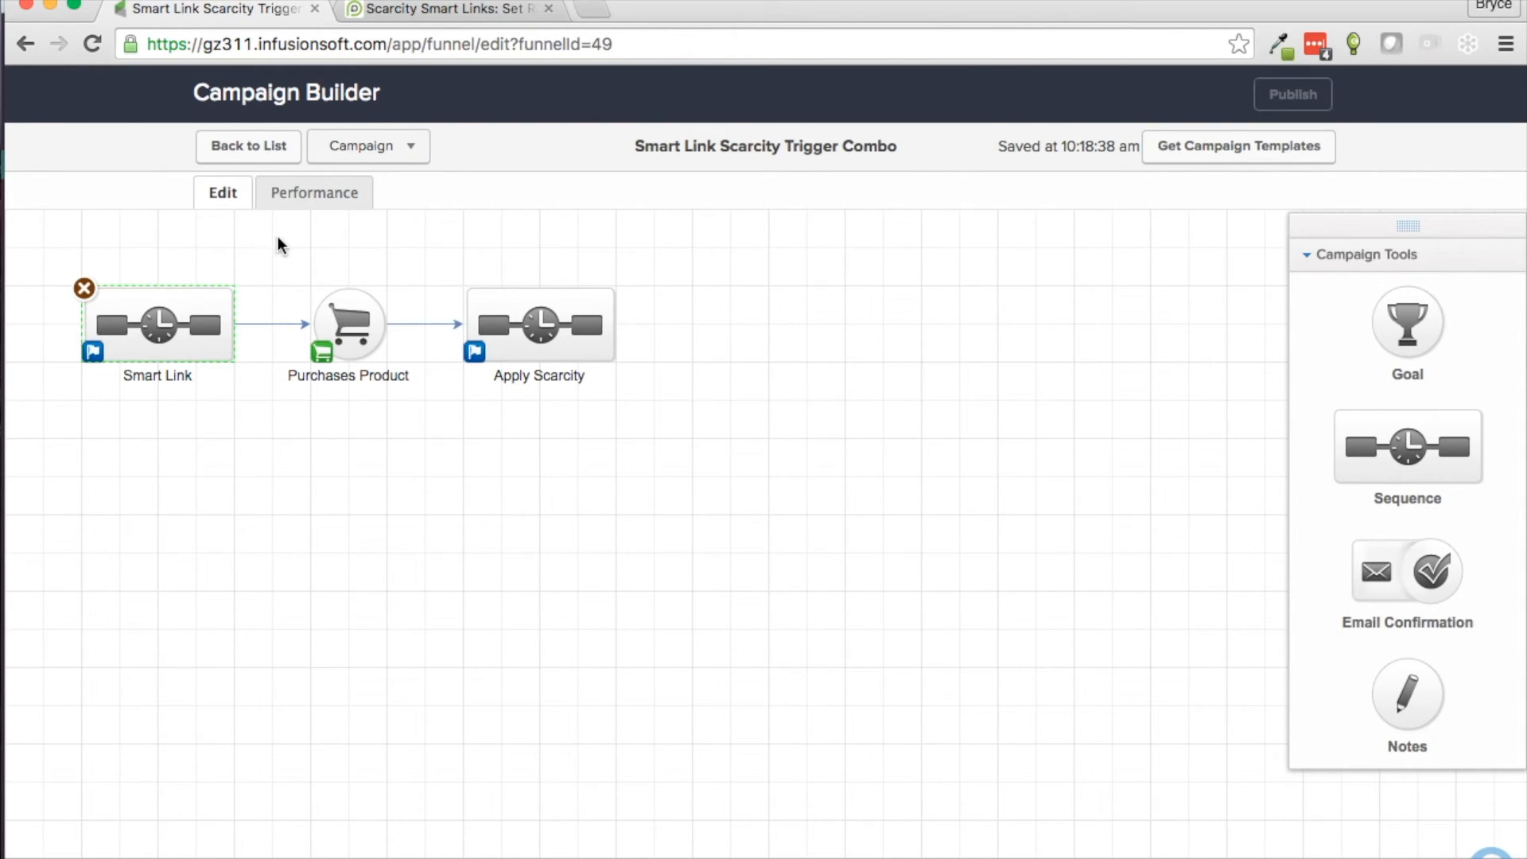
{"action": "double_click", "coordinate": [159, 322]}
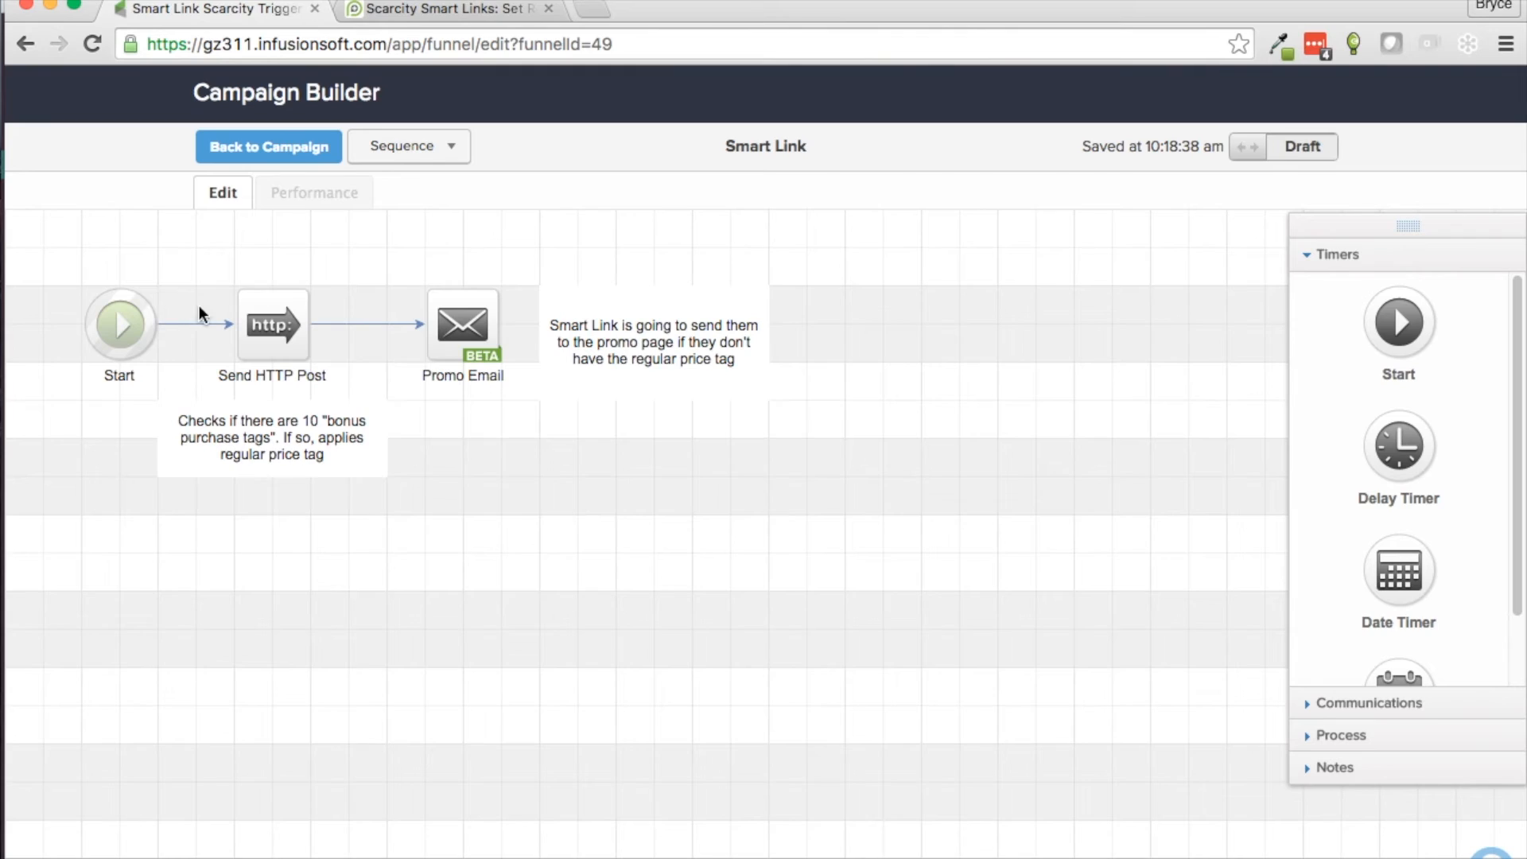
{"action": "left_click", "coordinate": [424, 11]}
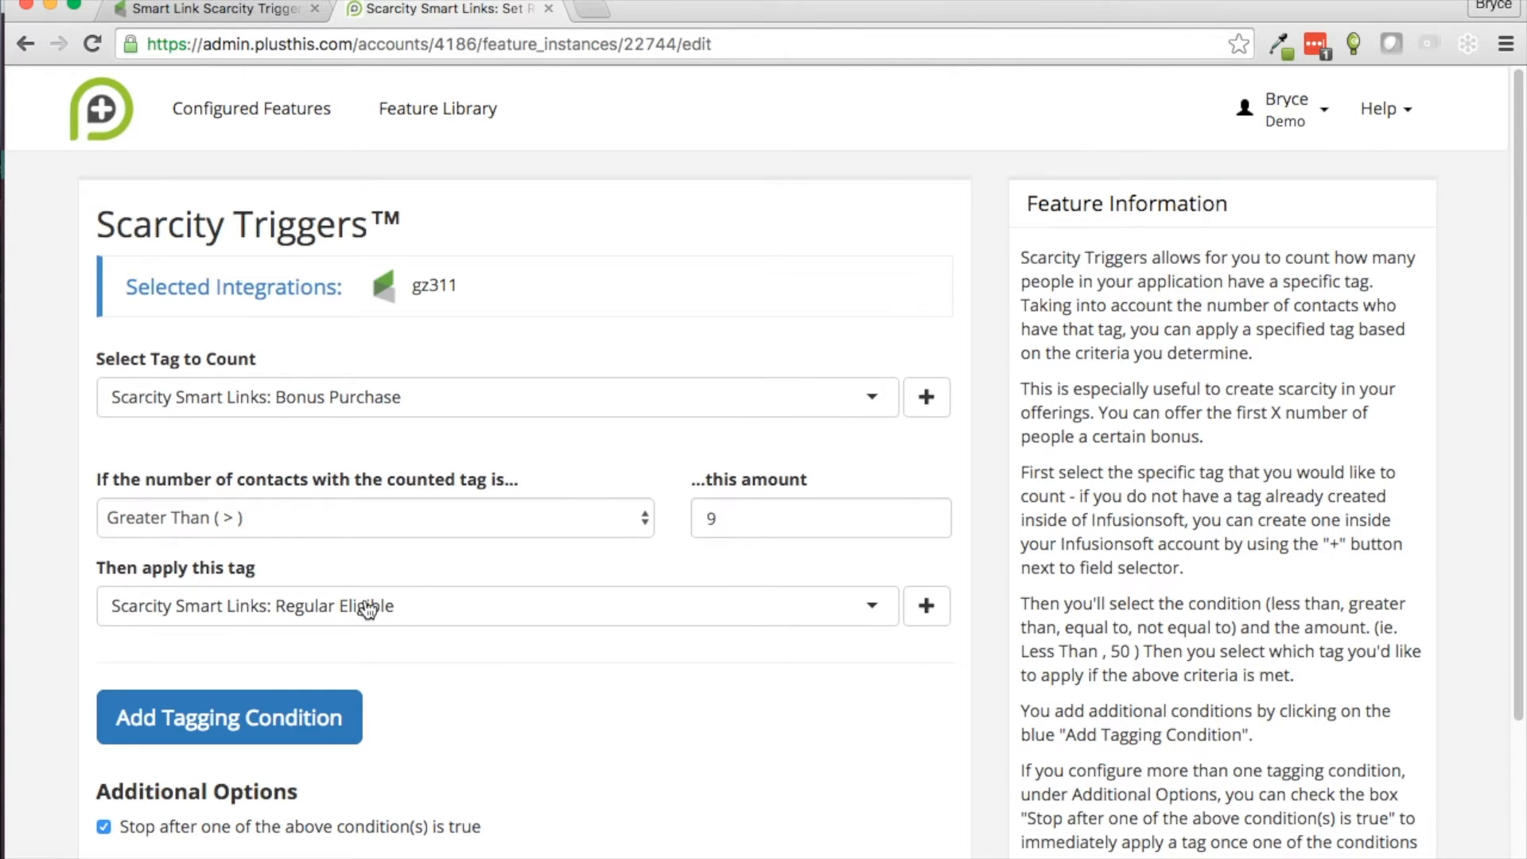
{"action": "left_click", "coordinate": [286, 18]}
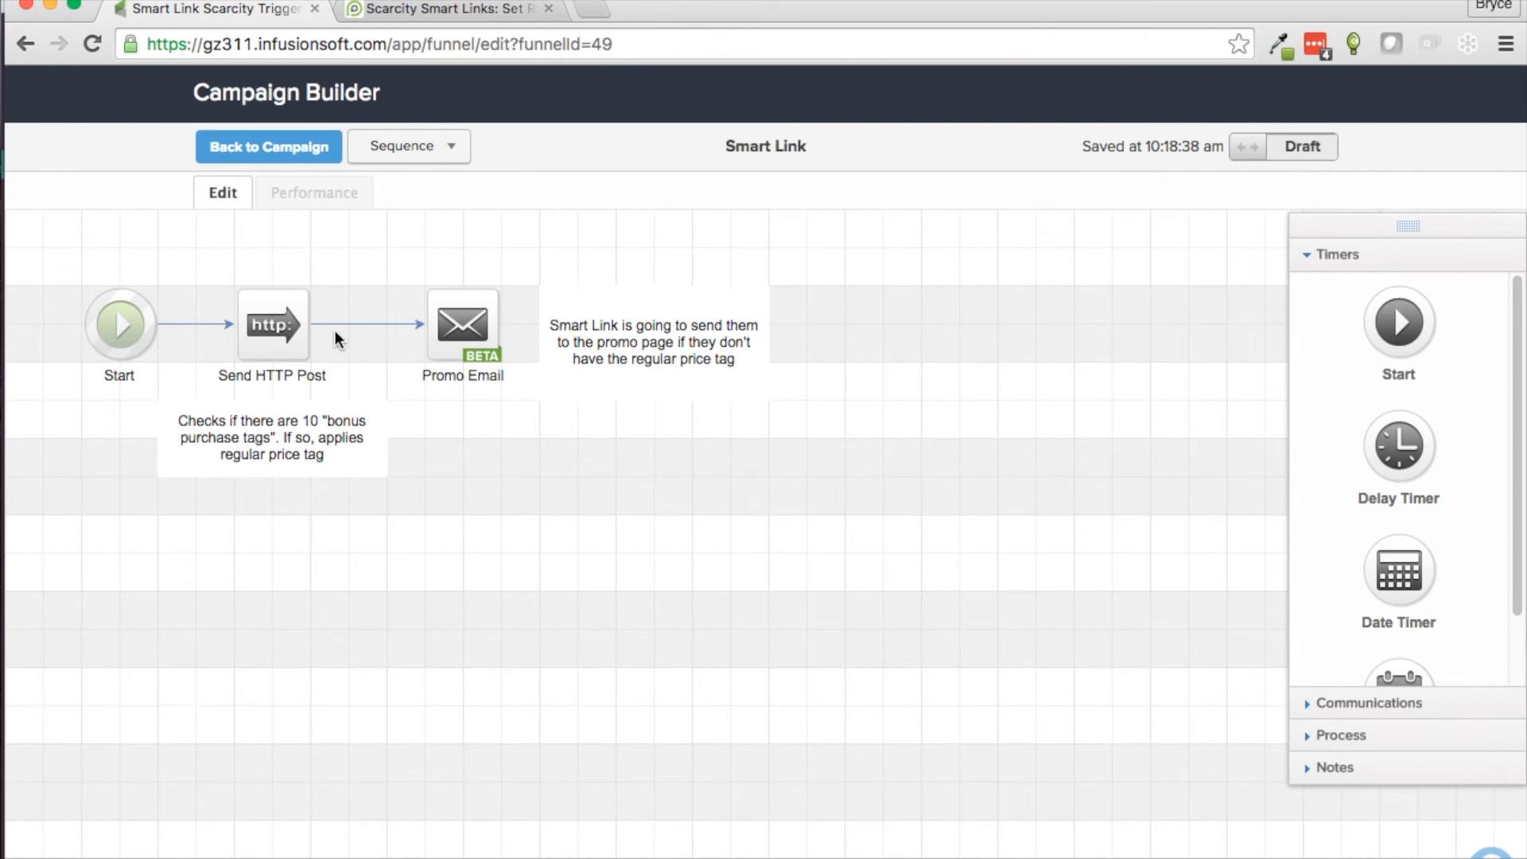
Step: Switch to PlusThis and open the settings of the configured feature "Scarcity Trigger Smart Link"
{"action": "left_click", "coordinate": [433, 8]}
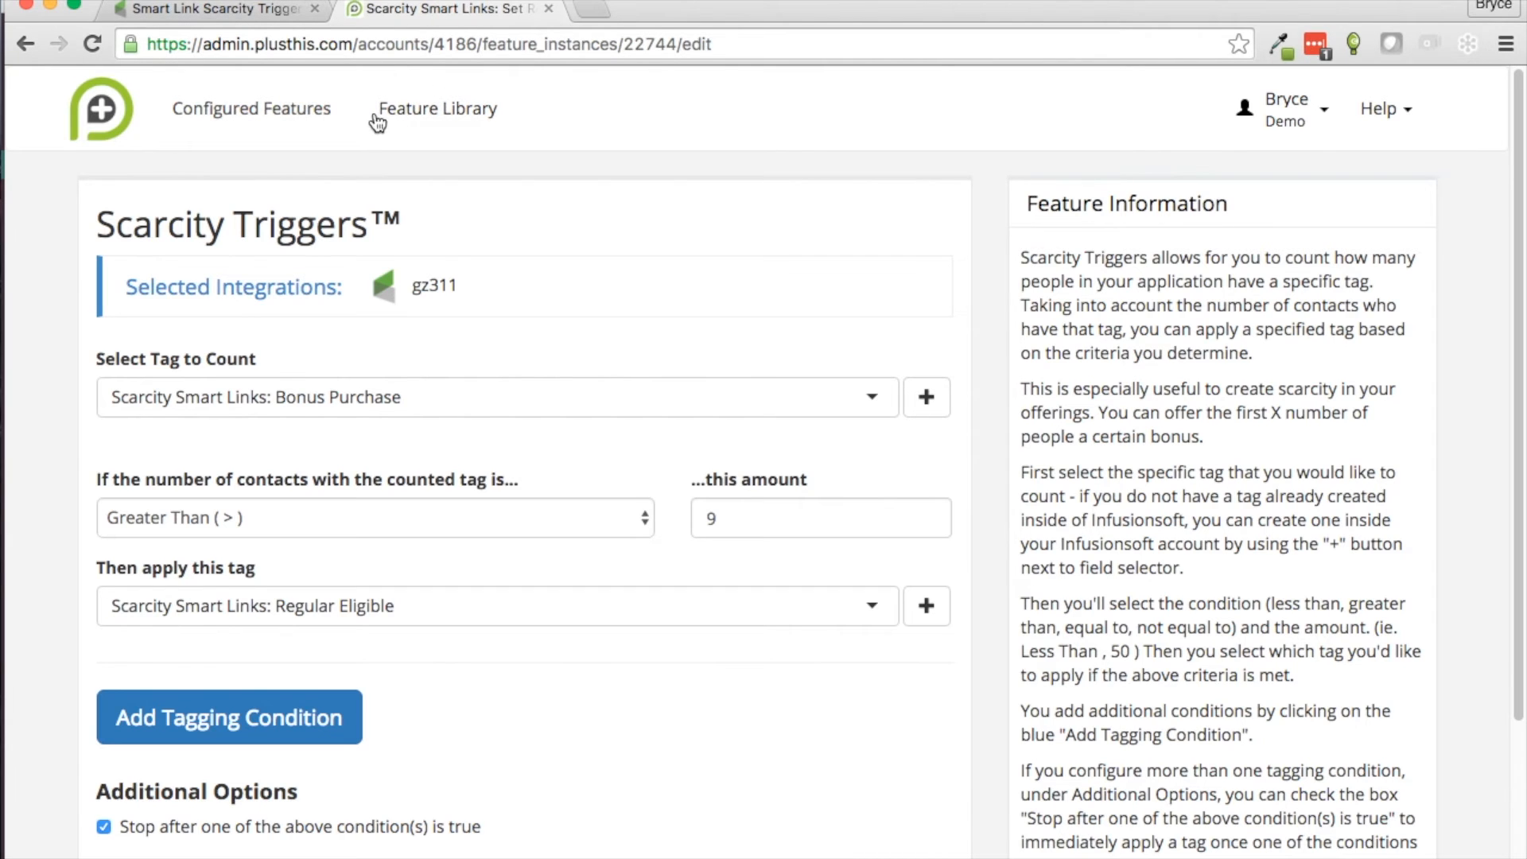
{"action": "left_click", "coordinate": [290, 113]}
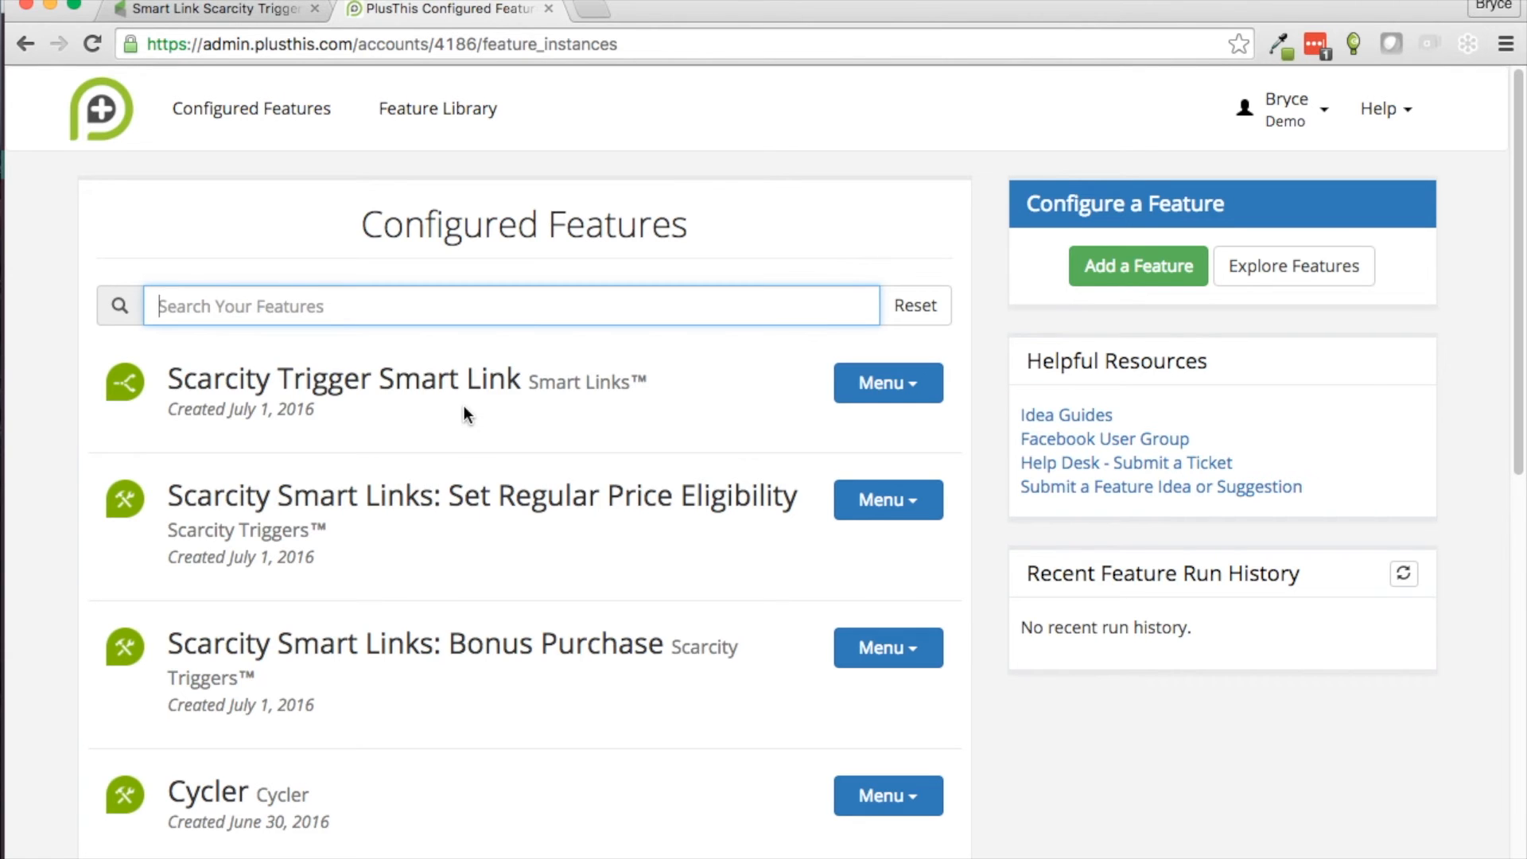
{"action": "scroll", "coordinate": [477, 401], "scroll_direction": "down", "scroll_amount": 1}
{"action": "left_click", "coordinate": [883, 396]}
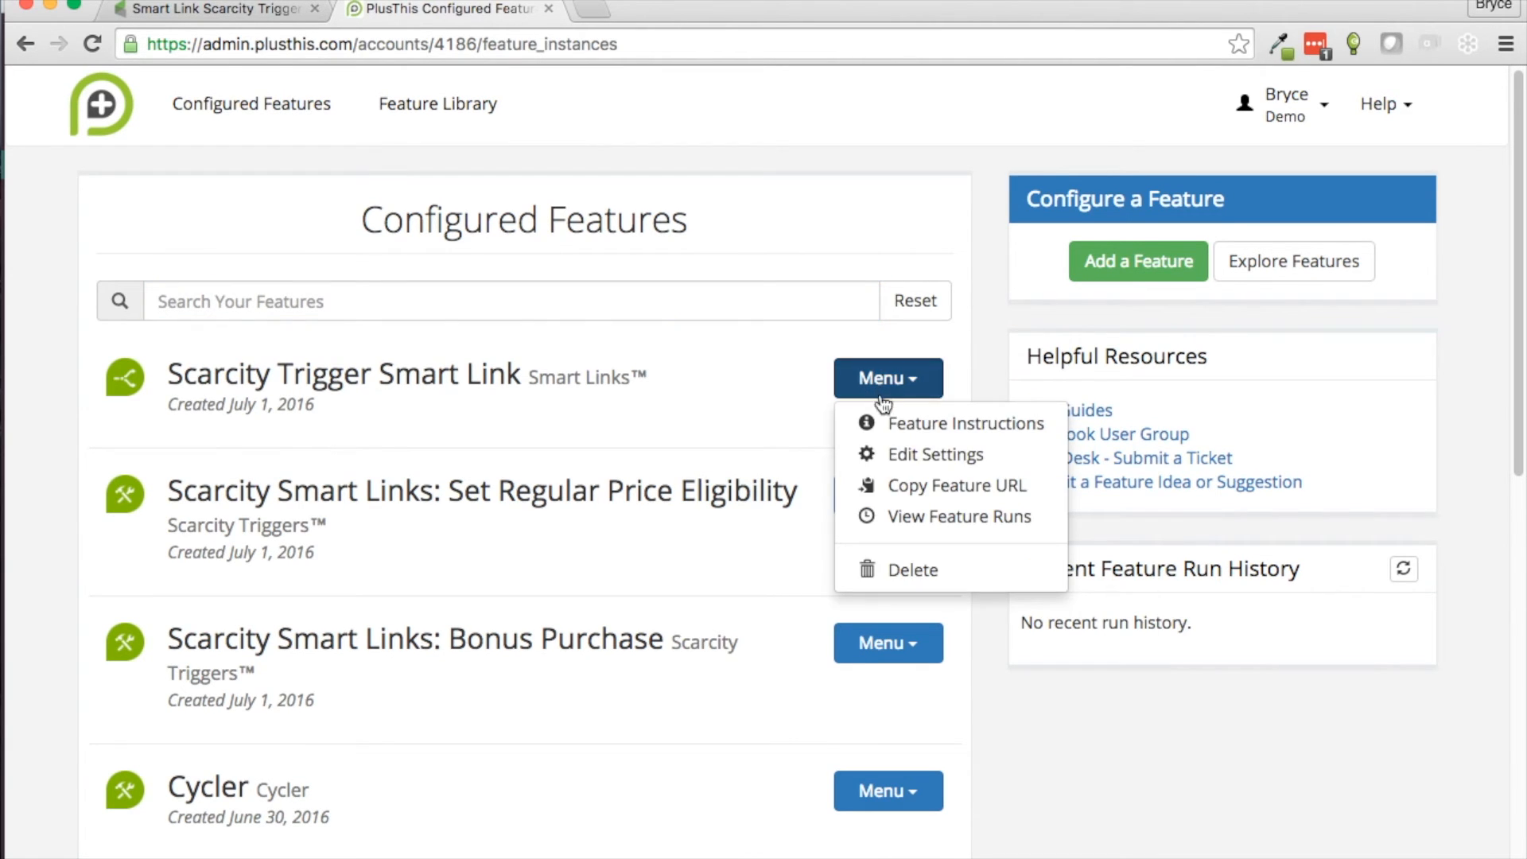
{"action": "left_click", "coordinate": [905, 450]}
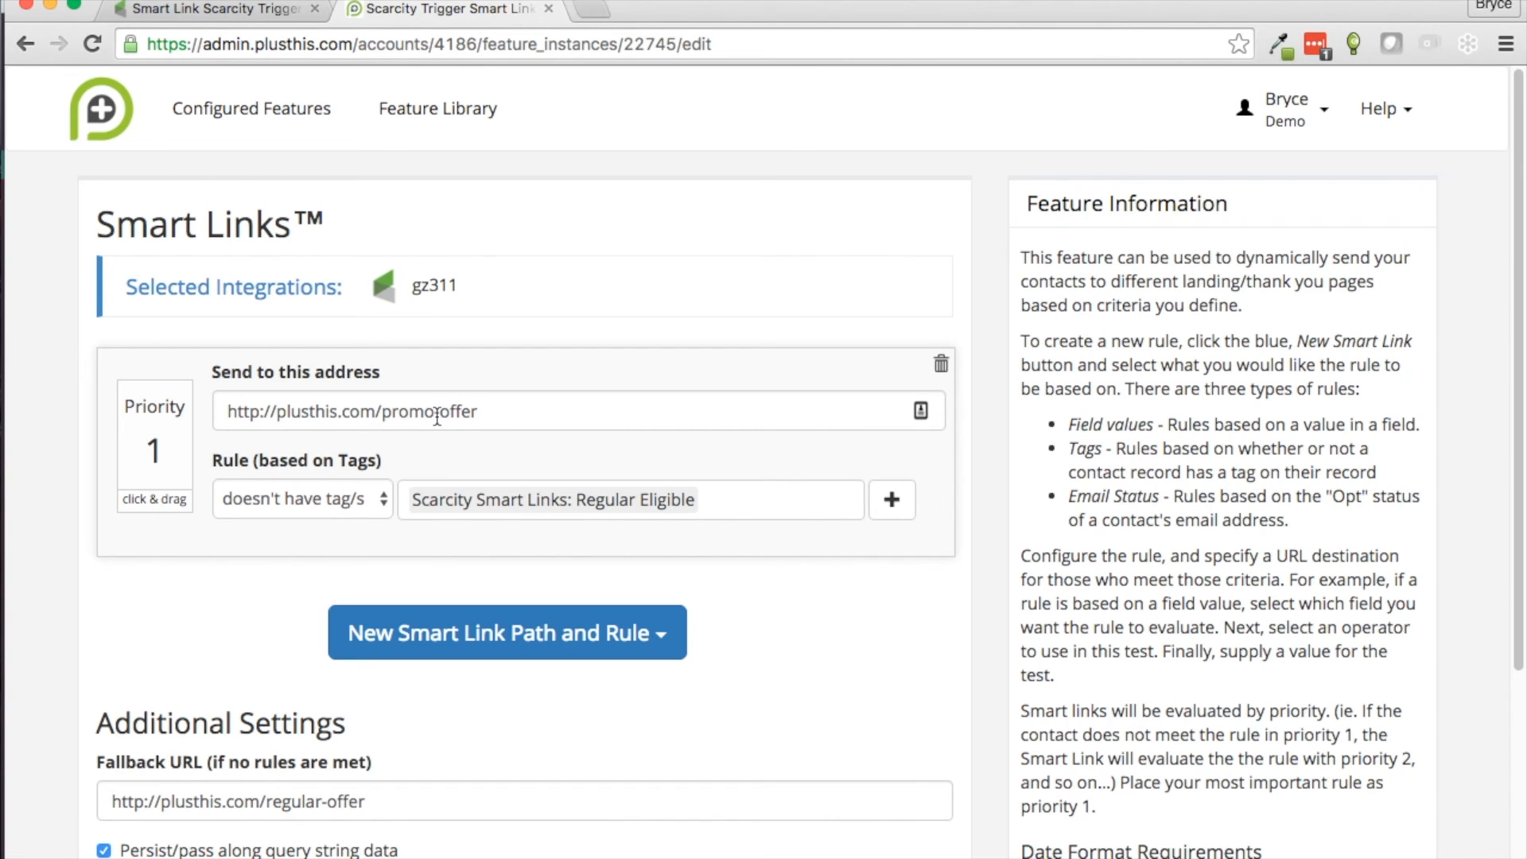
Step: Review the Smart Link's tag rule, fallback URL and feature name, and save the feature to open its Feature URLs
{"action": "scroll", "coordinate": [478, 439], "scroll_direction": "down", "scroll_amount": 3}
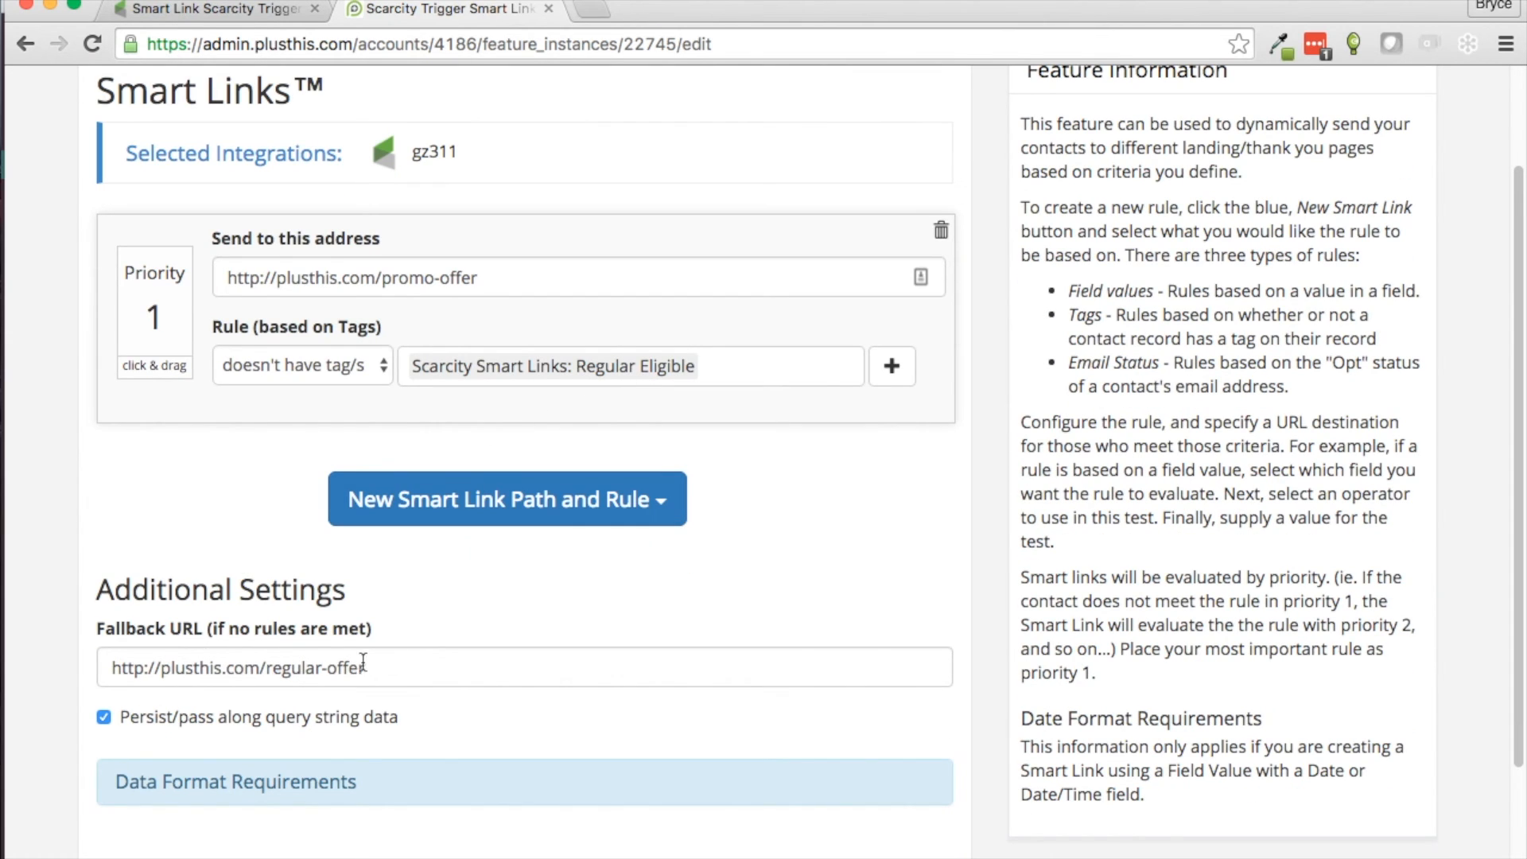
{"action": "scroll", "coordinate": [340, 640], "scroll_direction": "down", "scroll_amount": 4}
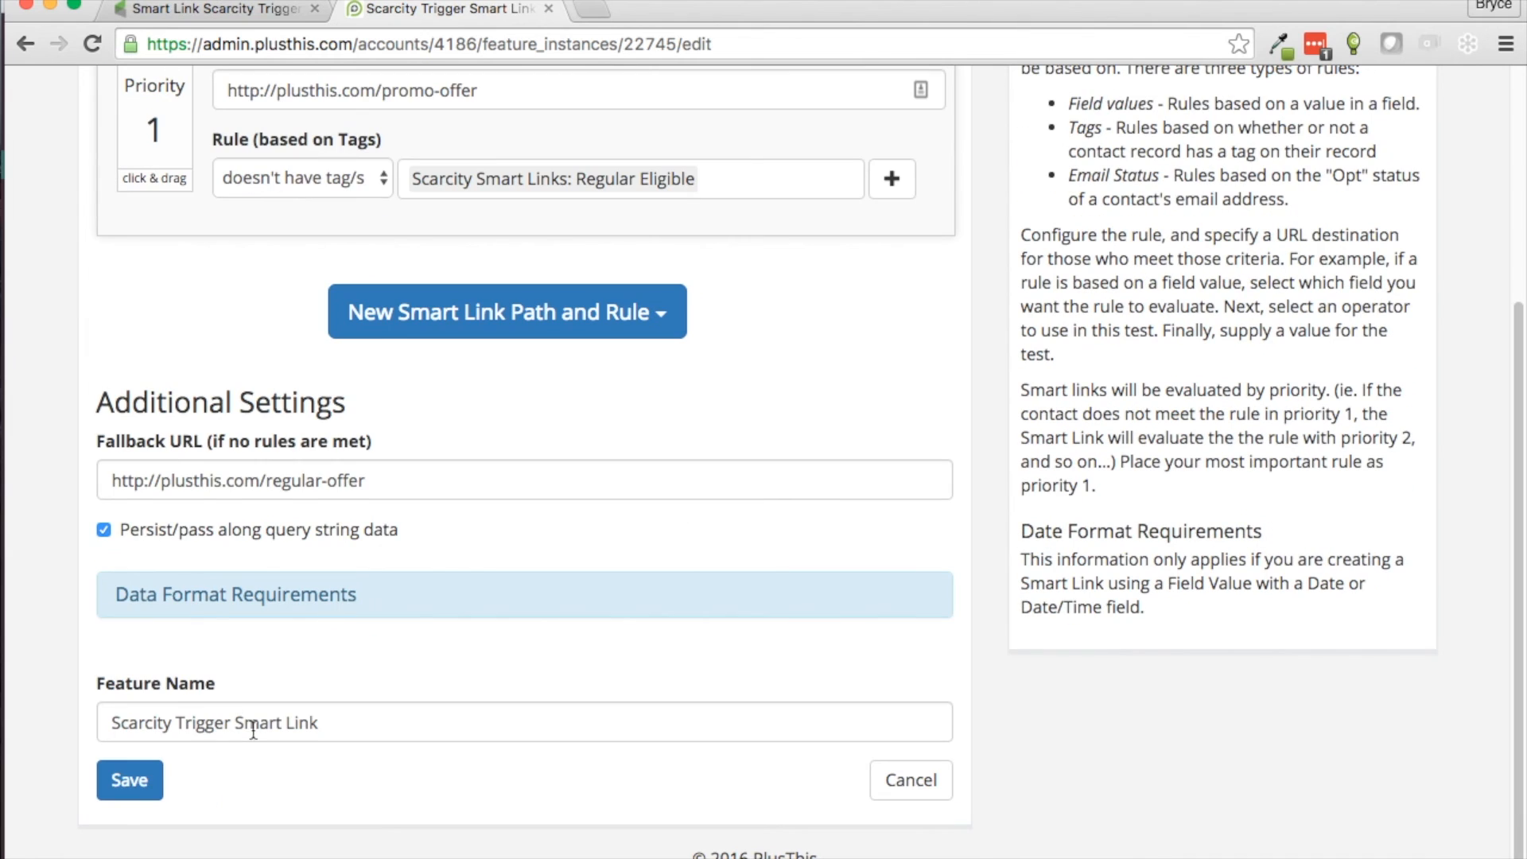
{"action": "left_click", "coordinate": [134, 780]}
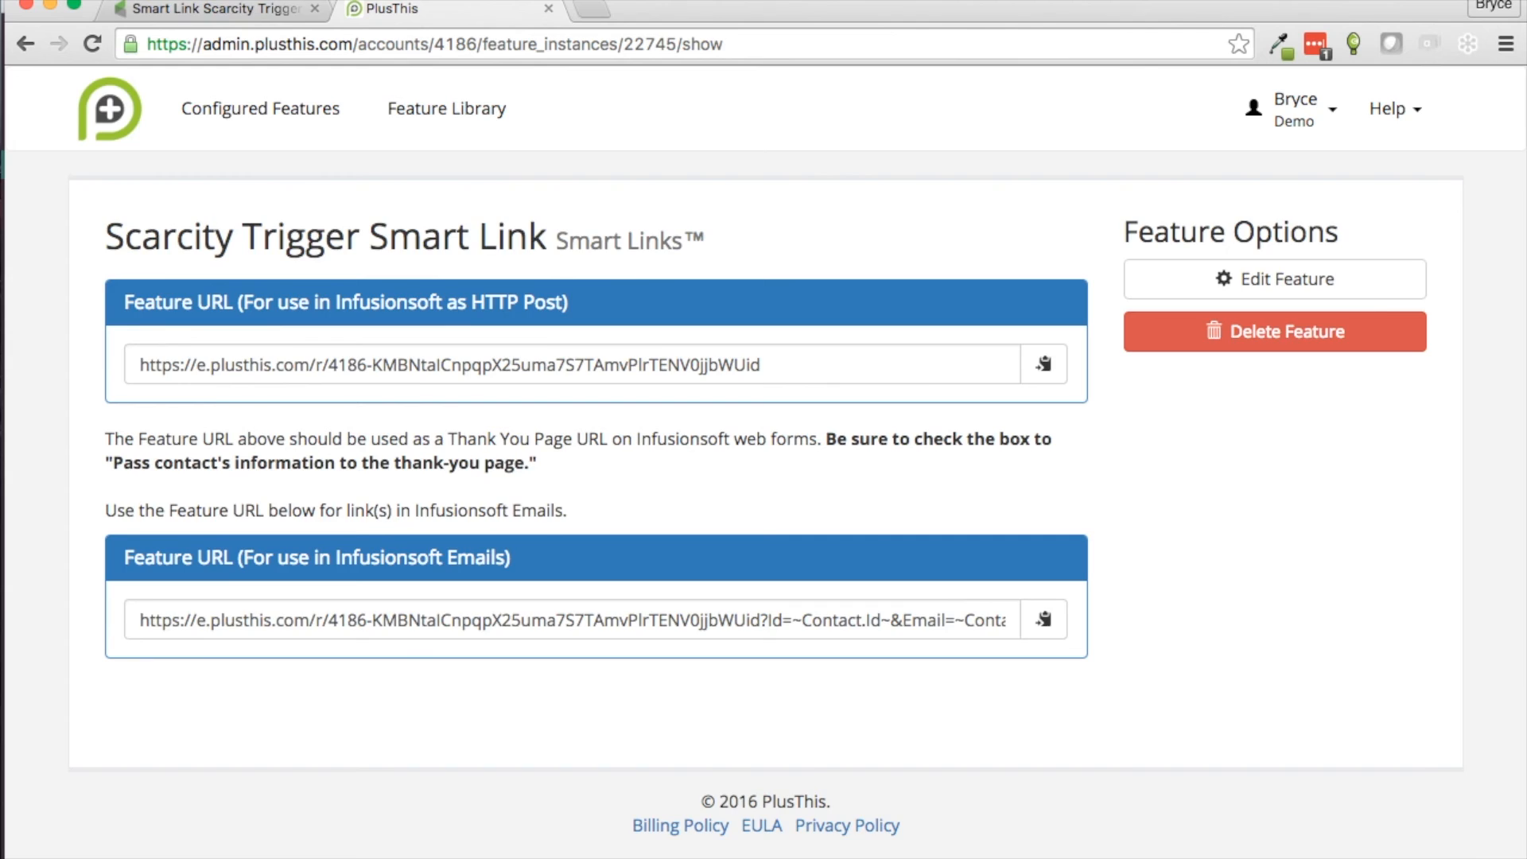
Step: In Infusionsoft, open the Smart Link sequence's Promo Email and activate the text block at the "First ten people to buy get 20% off." link
{"action": "left_click", "coordinate": [239, 9]}
{"action": "left_click", "coordinate": [278, 158]}
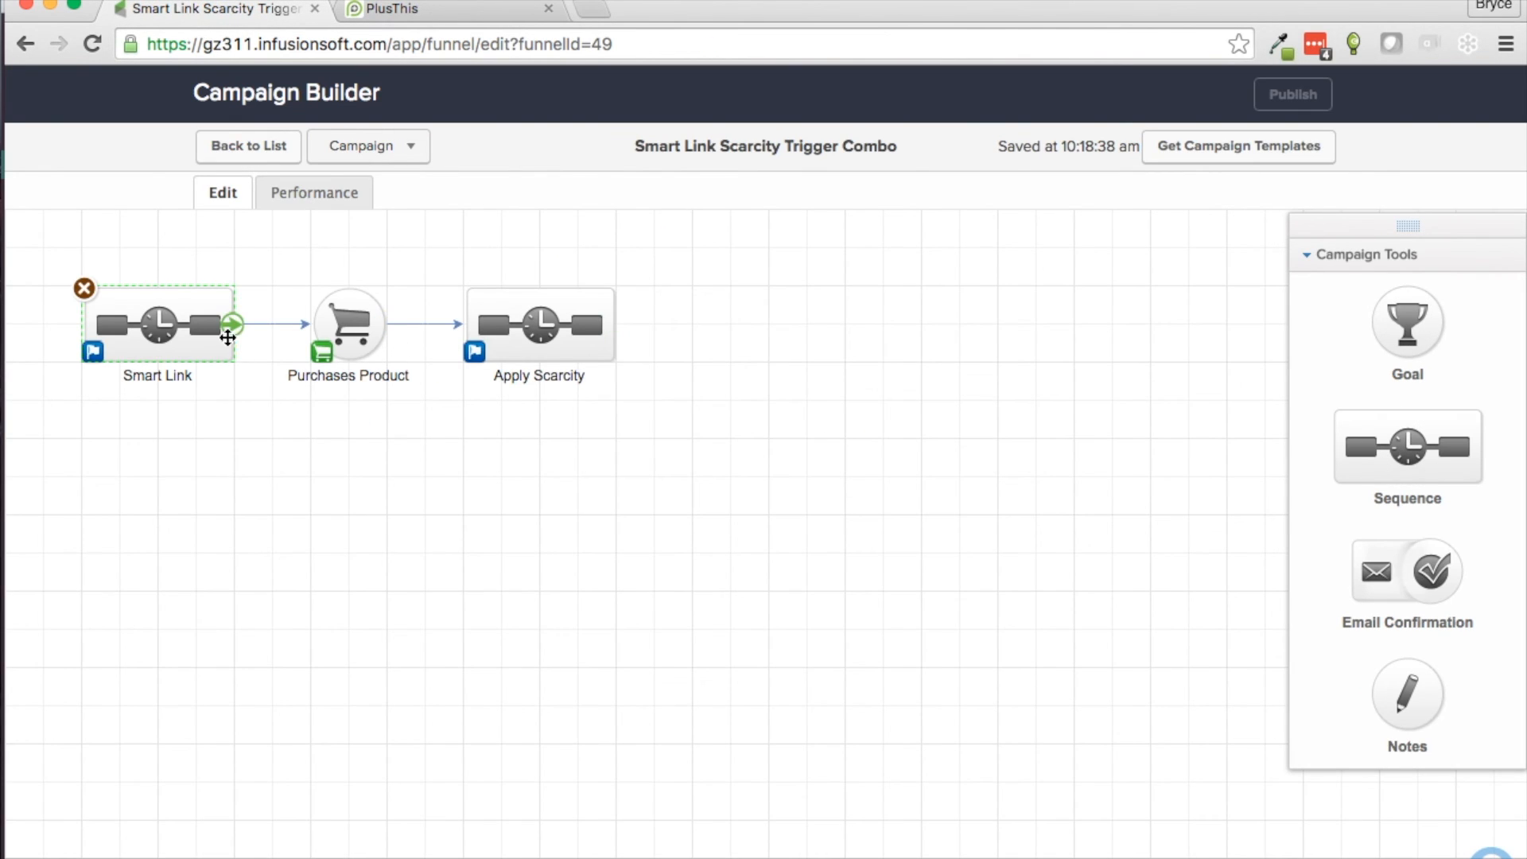
{"action": "double_click", "coordinate": [195, 334]}
{"action": "double_click", "coordinate": [467, 352]}
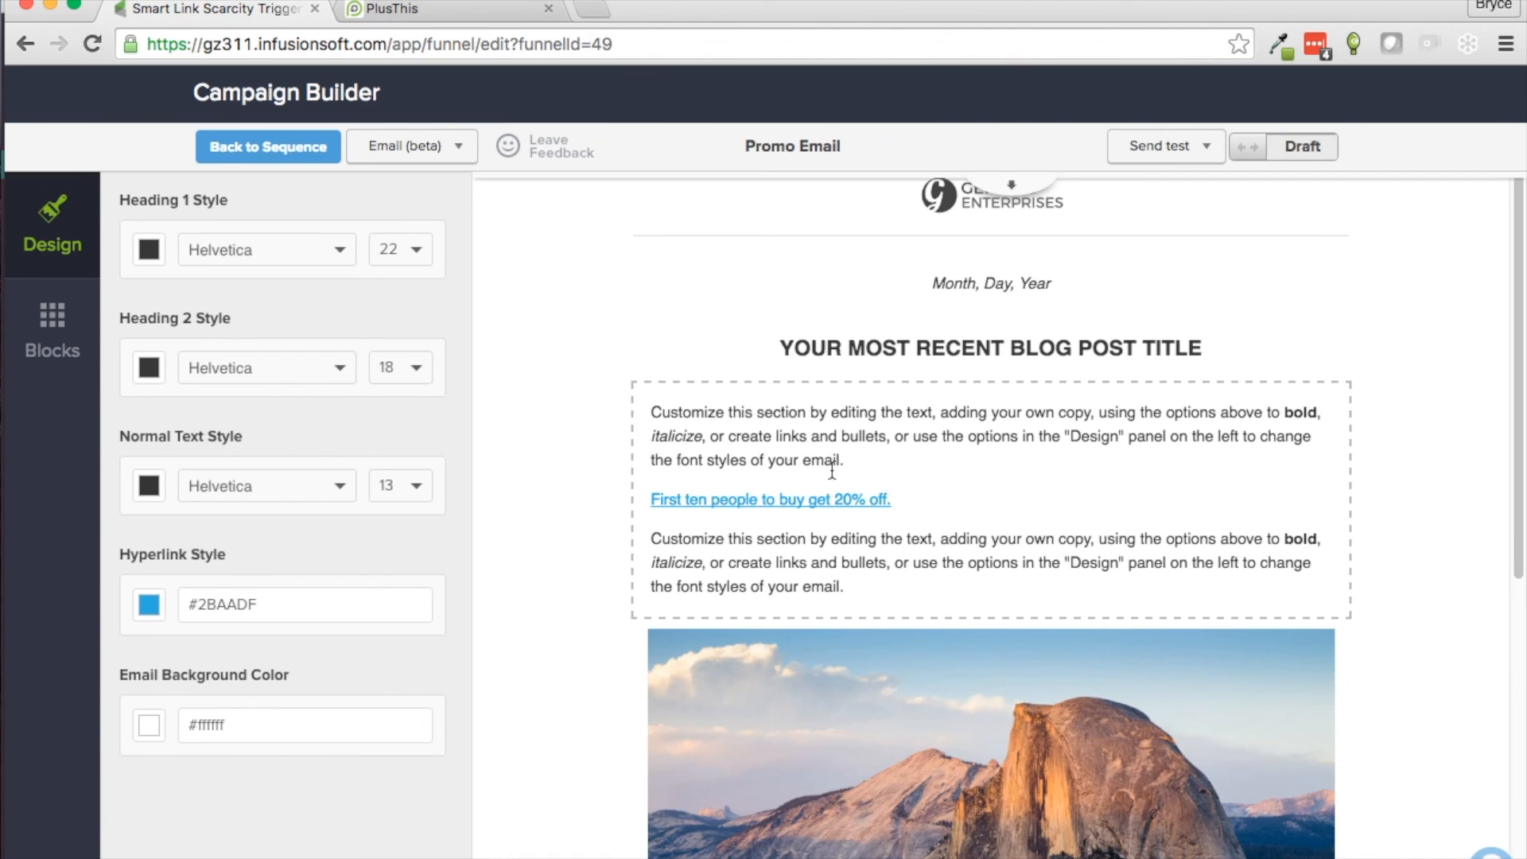
{"action": "left_click", "coordinate": [797, 499]}
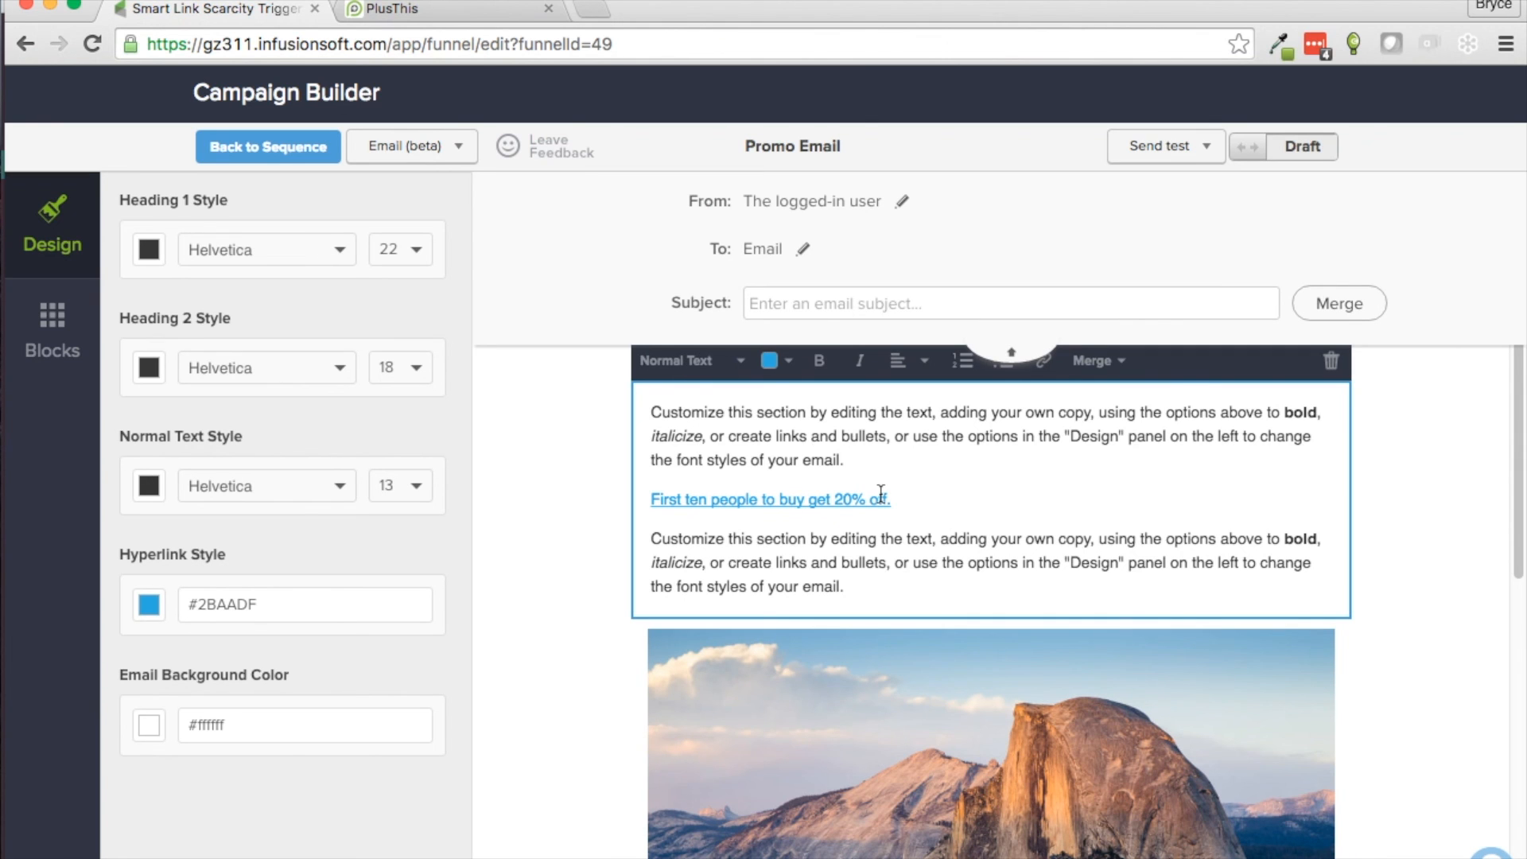